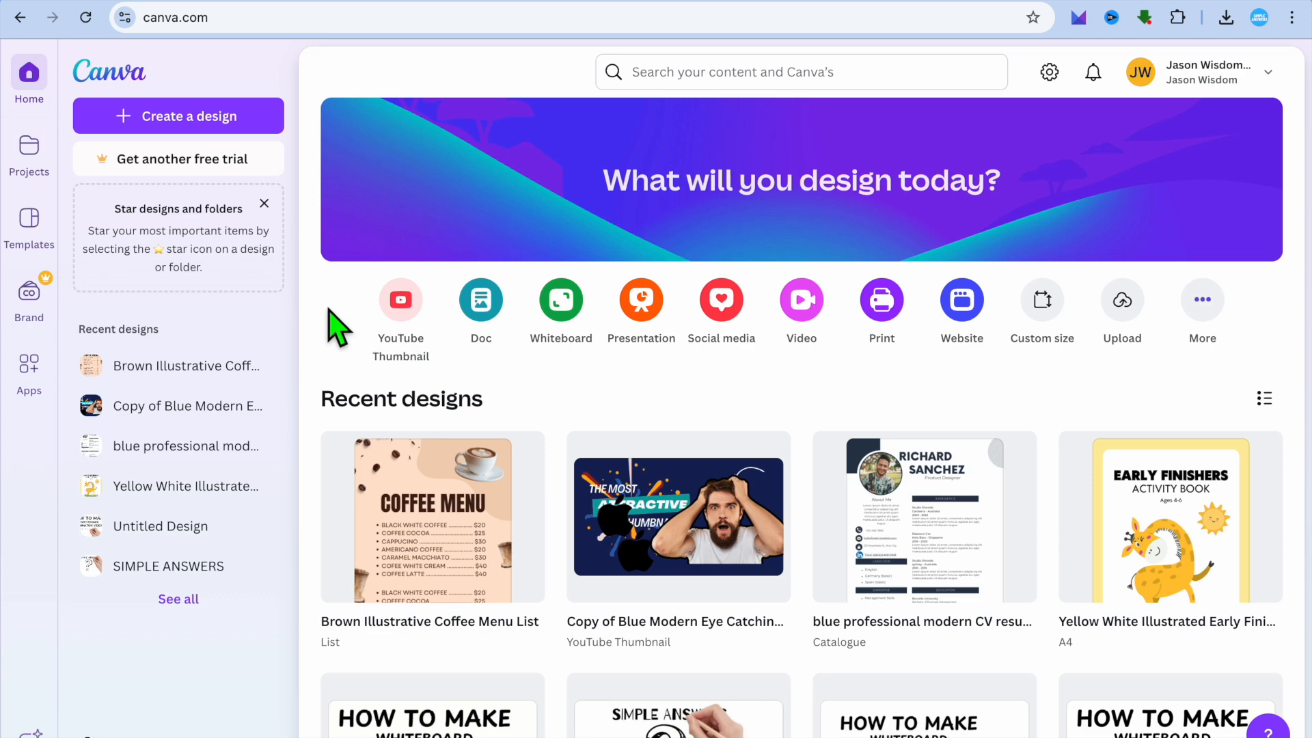
# Step: Search for "business logo" and show all matching Canva templates
pyautogui.click(675, 86)
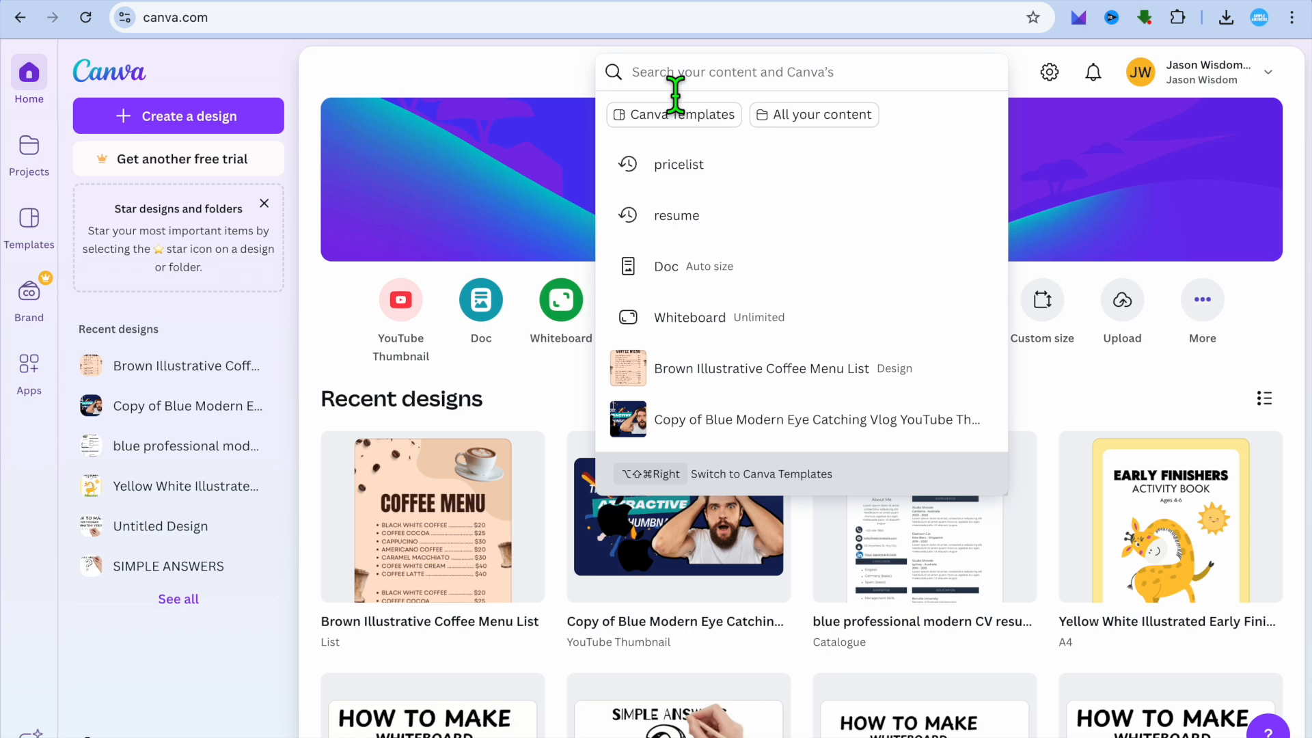
pyautogui.write('busines')
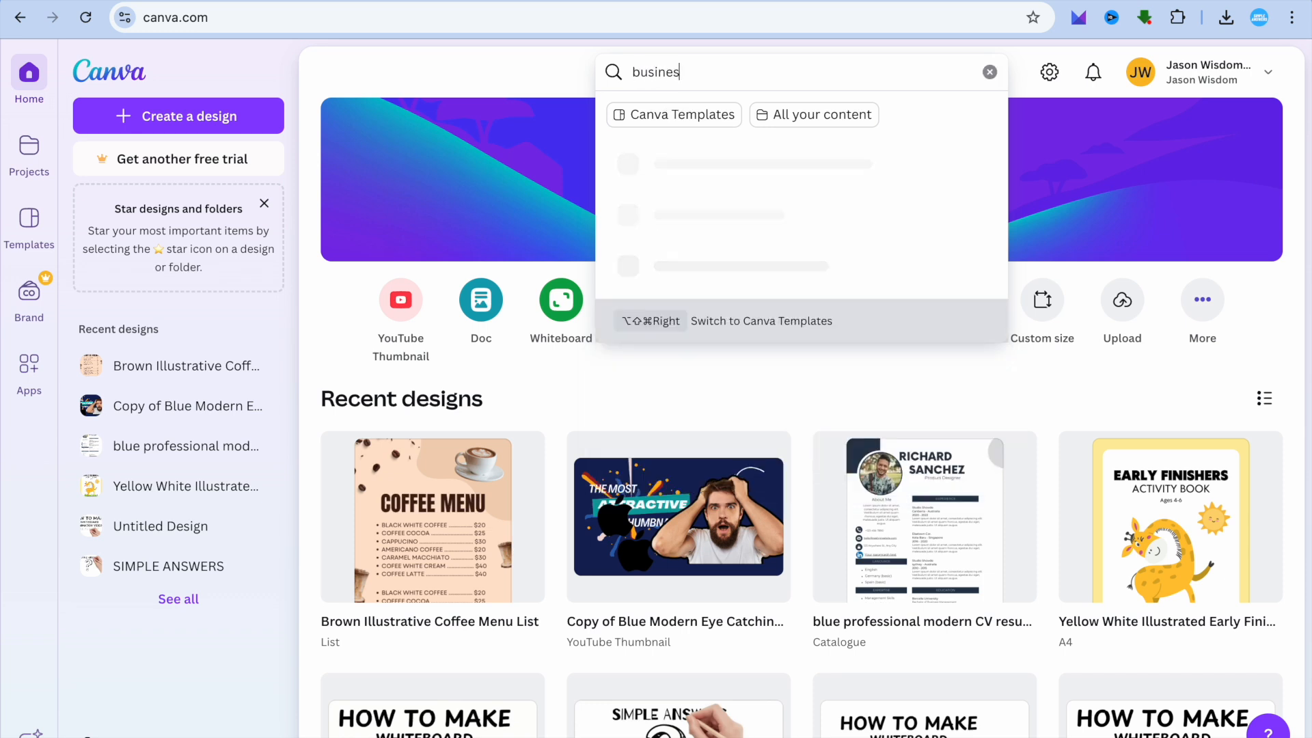
pyautogui.write('s logo')
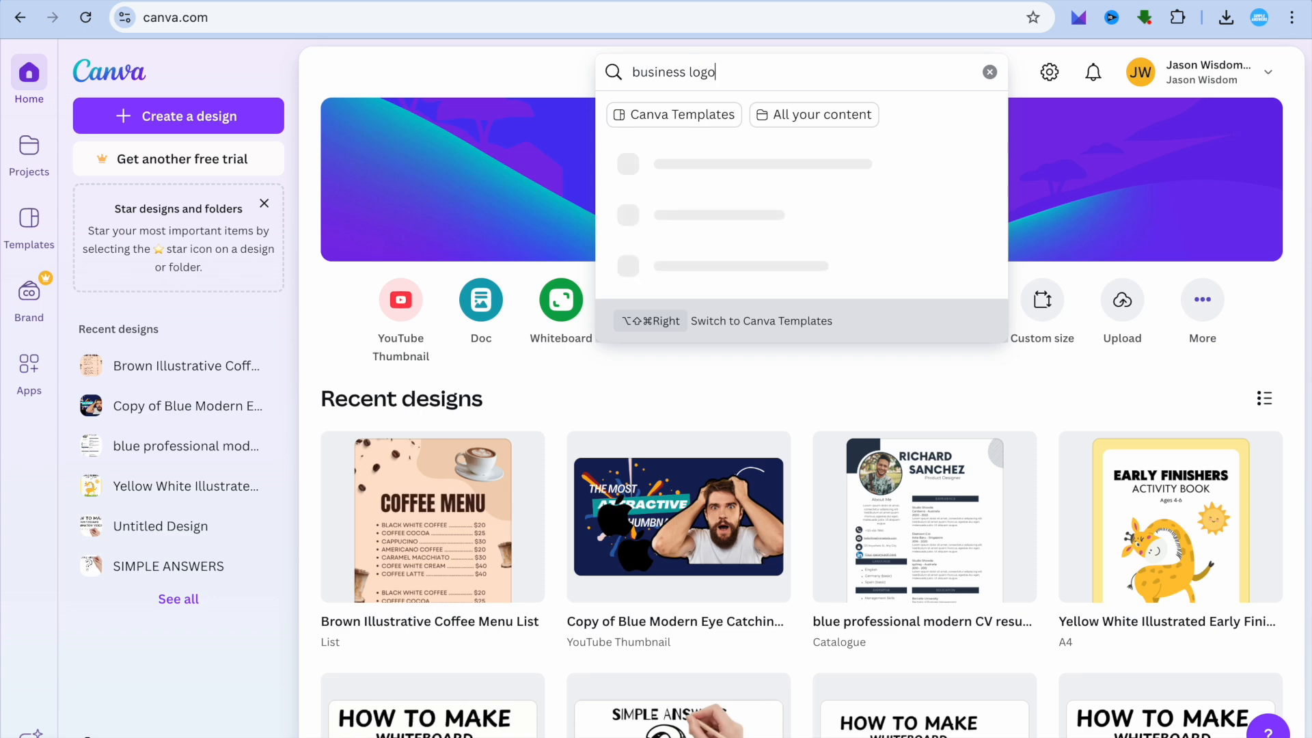
pyautogui.press('Return')
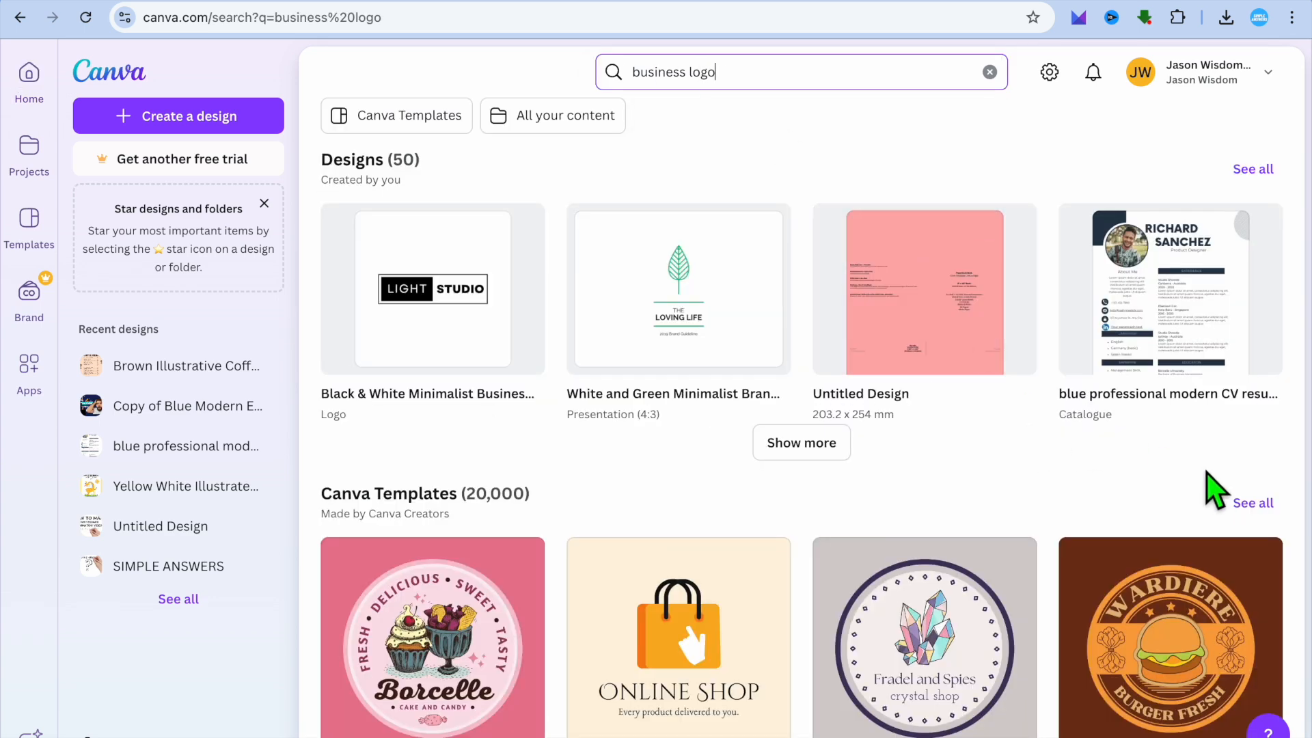
pyautogui.click(1250, 504)
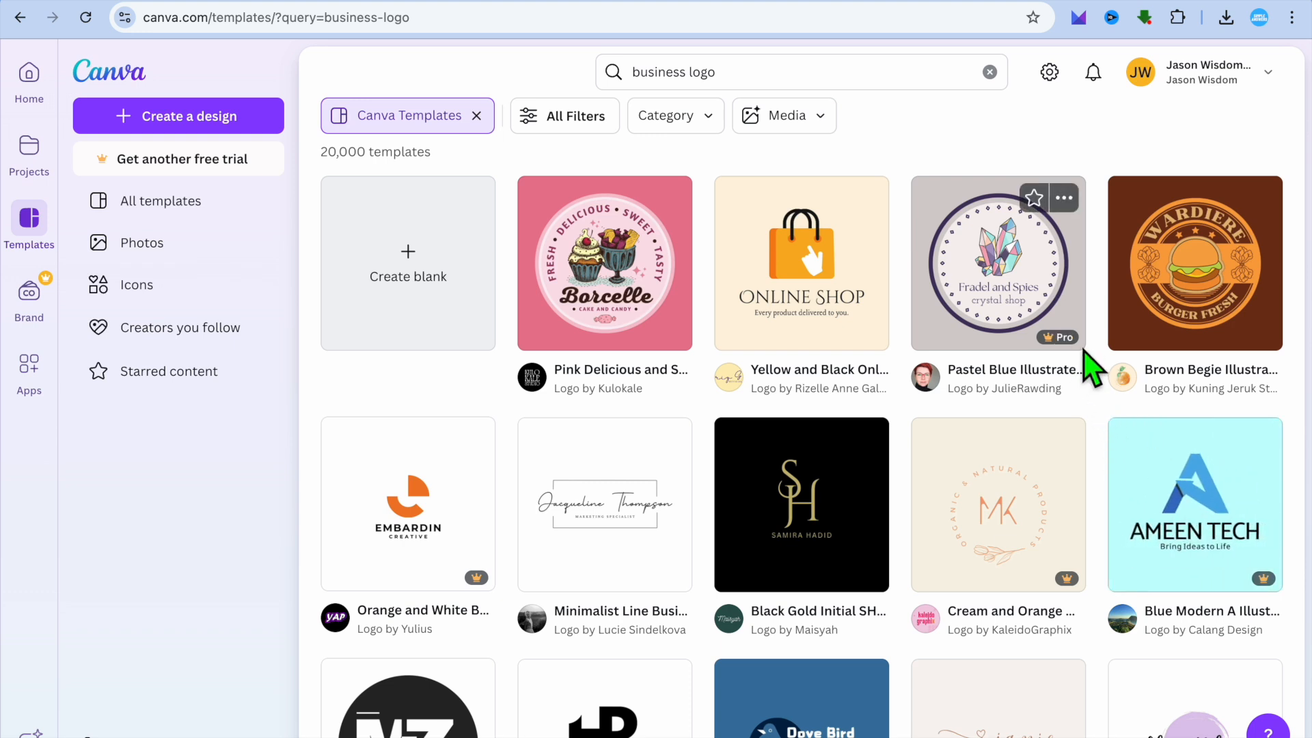
# Step: Choose the Brown Pinoy Leche Plan Business Logo template from the results and open it for customizing
pyautogui.moveTo(1070, 347)
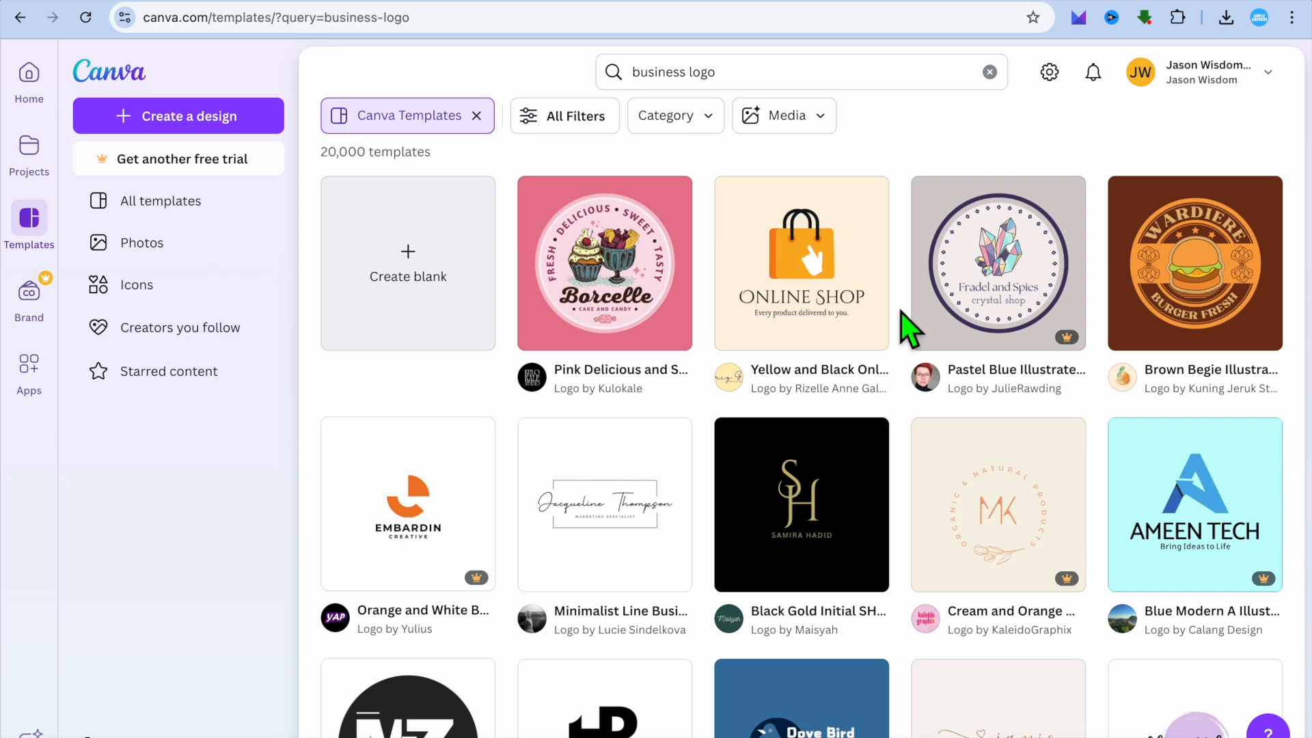
pyautogui.scroll(-6, 909, 328)
pyautogui.scroll(5, 909, 327)
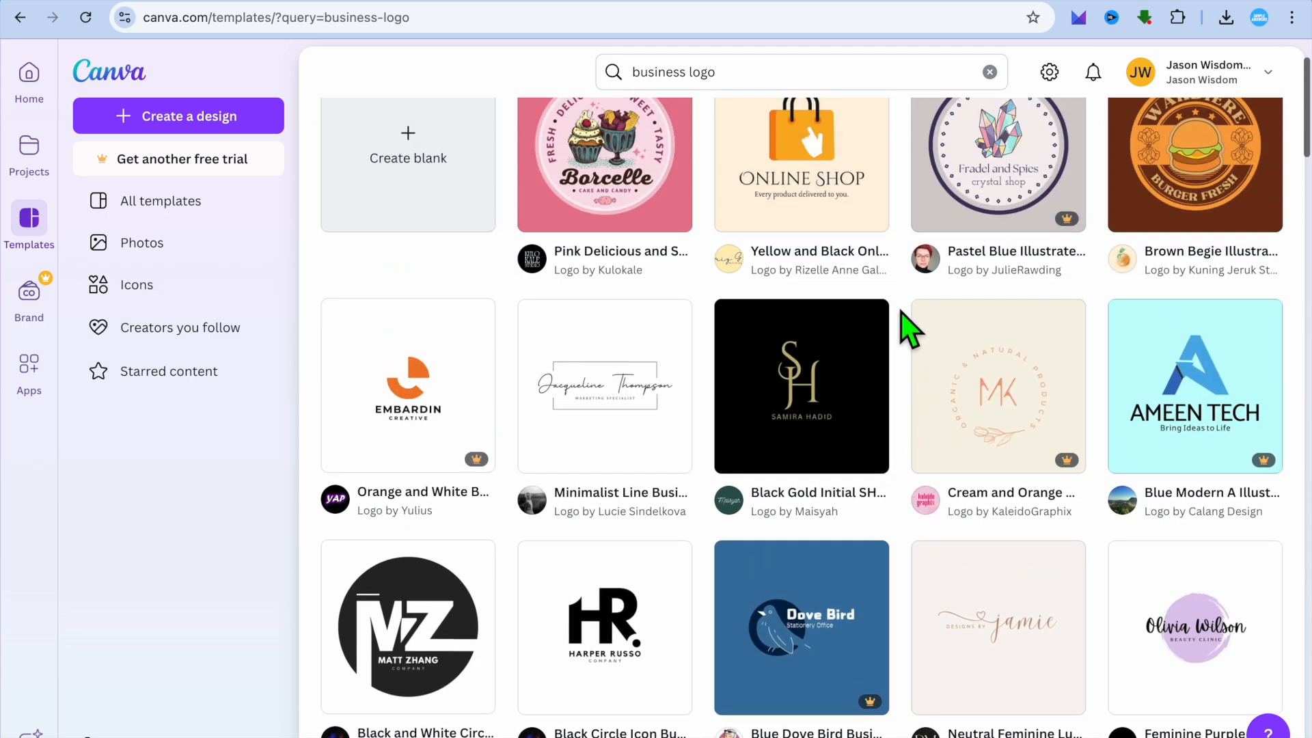
pyautogui.scroll(2, 909, 328)
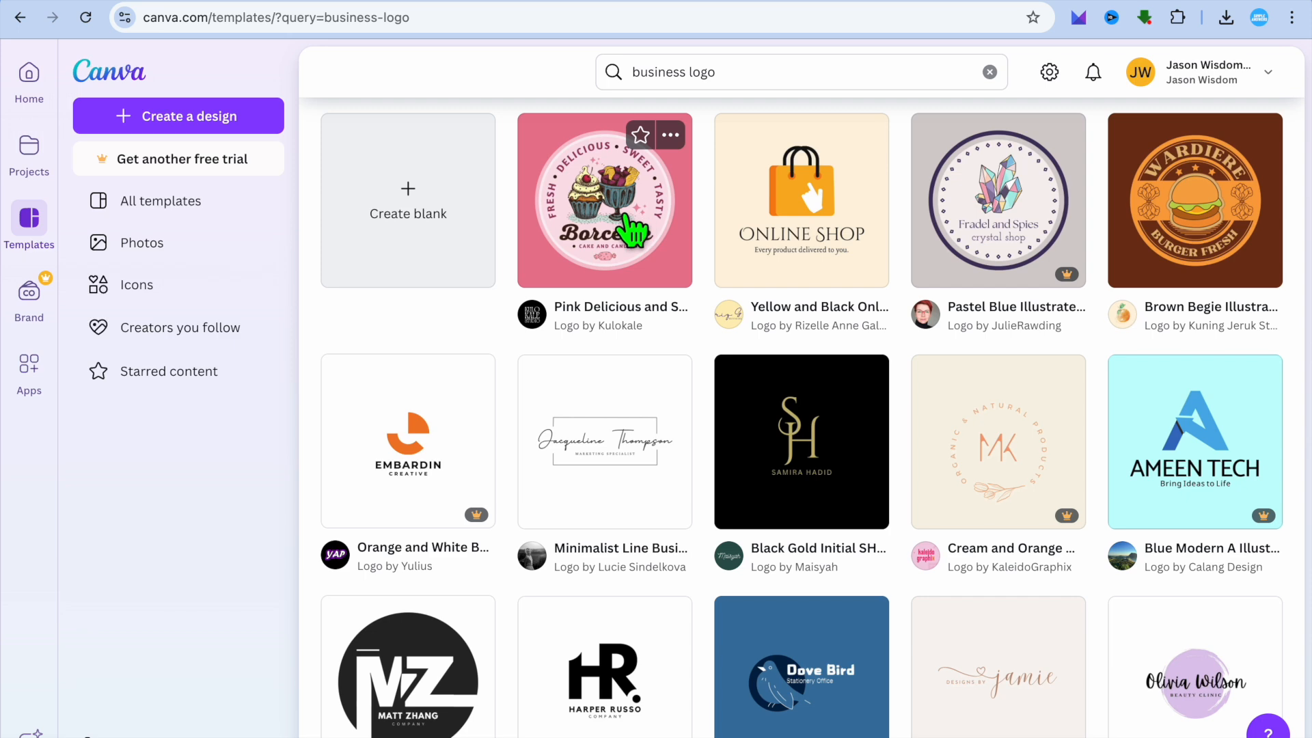
pyautogui.scroll(-5, 945, 312)
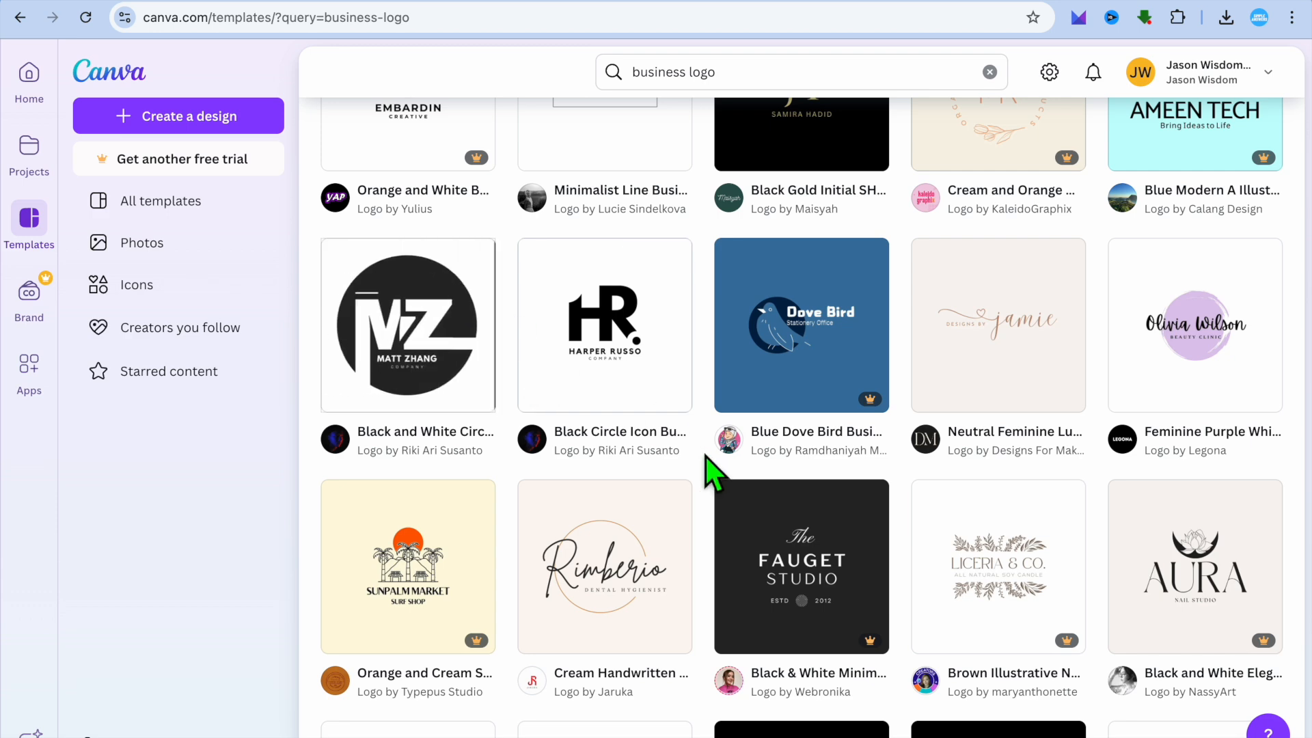
pyautogui.scroll(-6, 711, 468)
pyautogui.scroll(1, 711, 469)
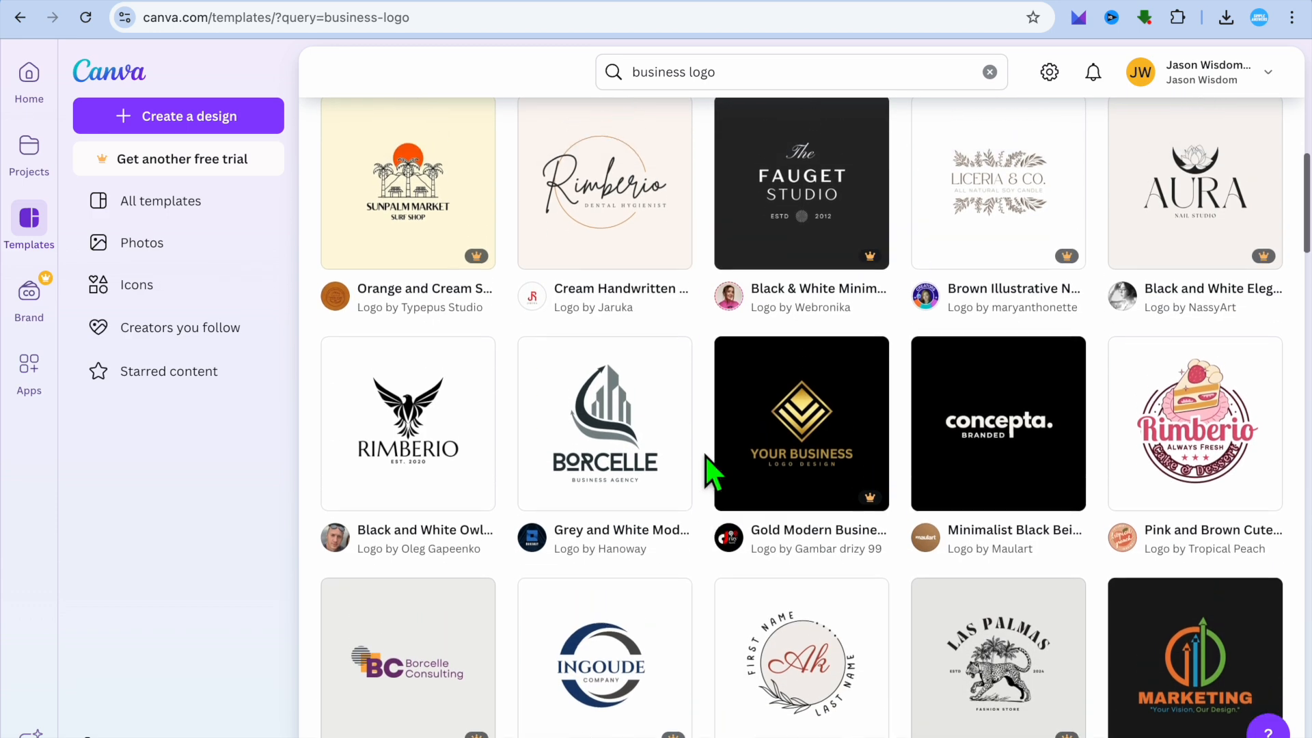
pyautogui.scroll(-6, 755, 486)
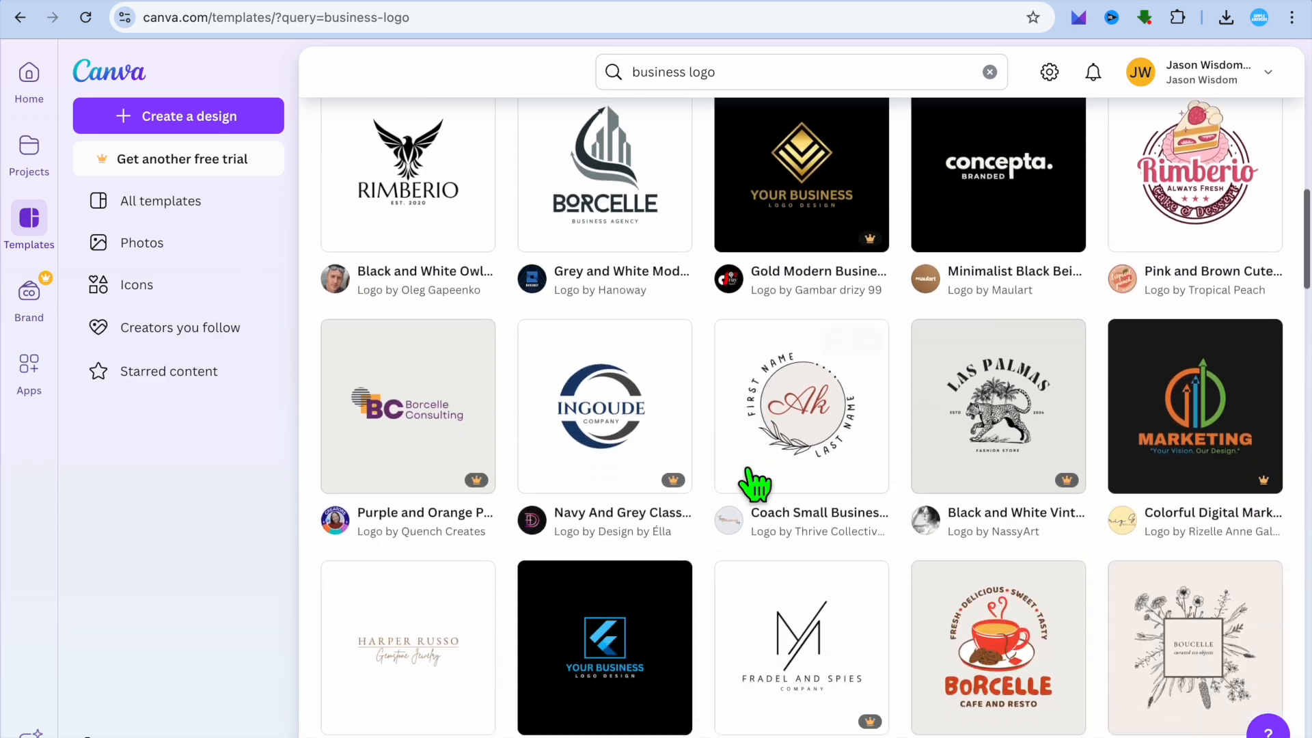
pyautogui.scroll(-11, 751, 478)
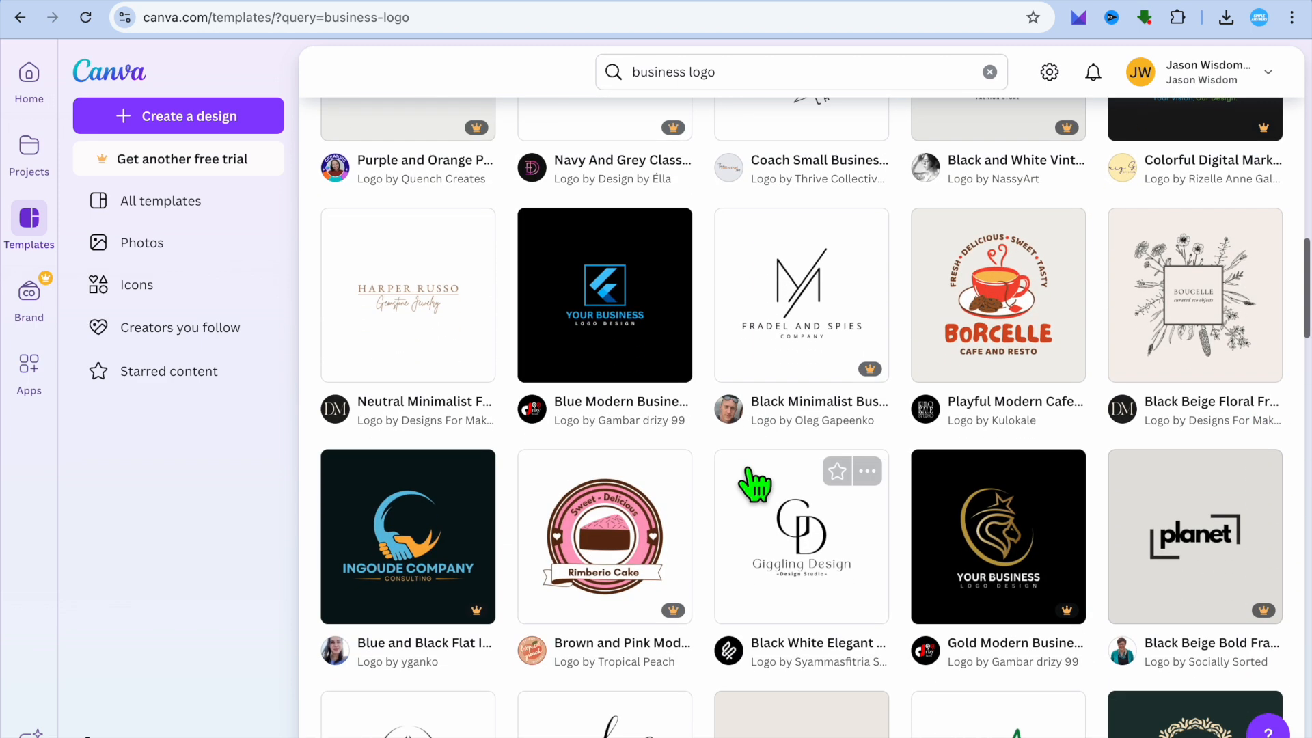
pyautogui.scroll(-1, 754, 486)
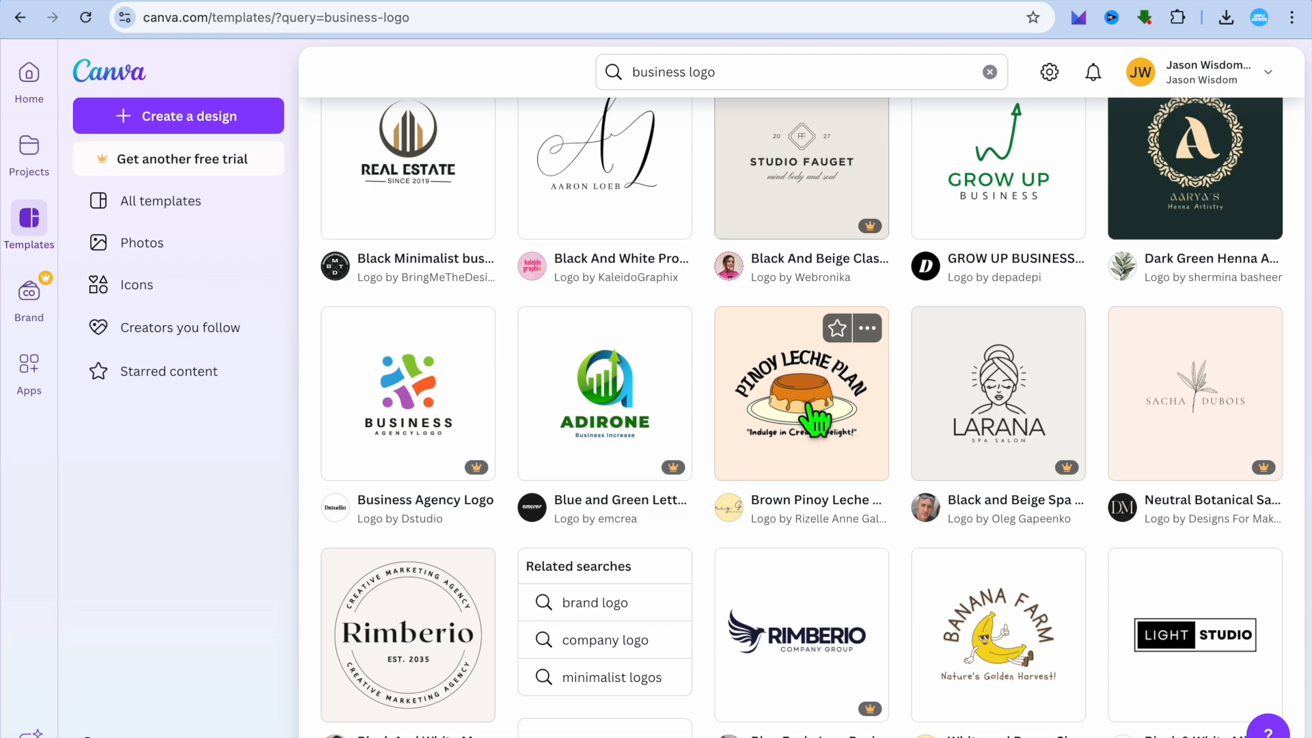
pyautogui.click(808, 408)
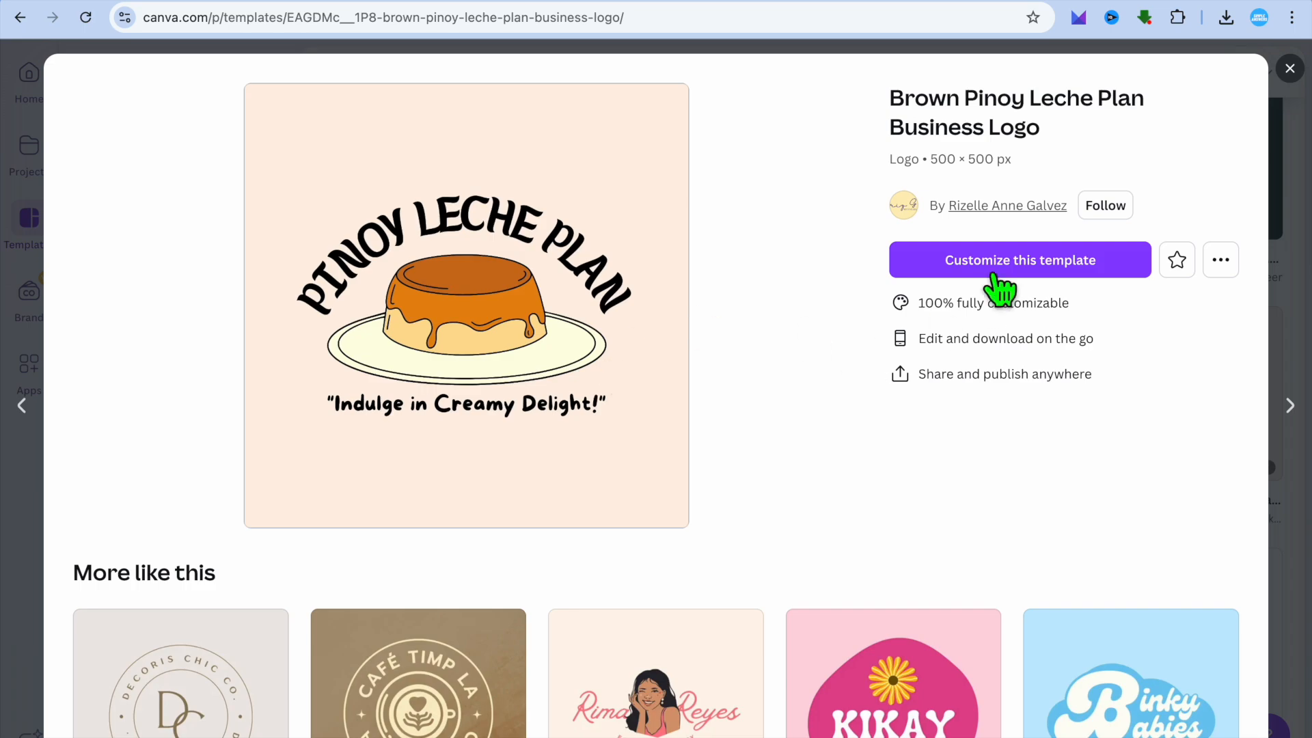
pyautogui.click(1019, 265)
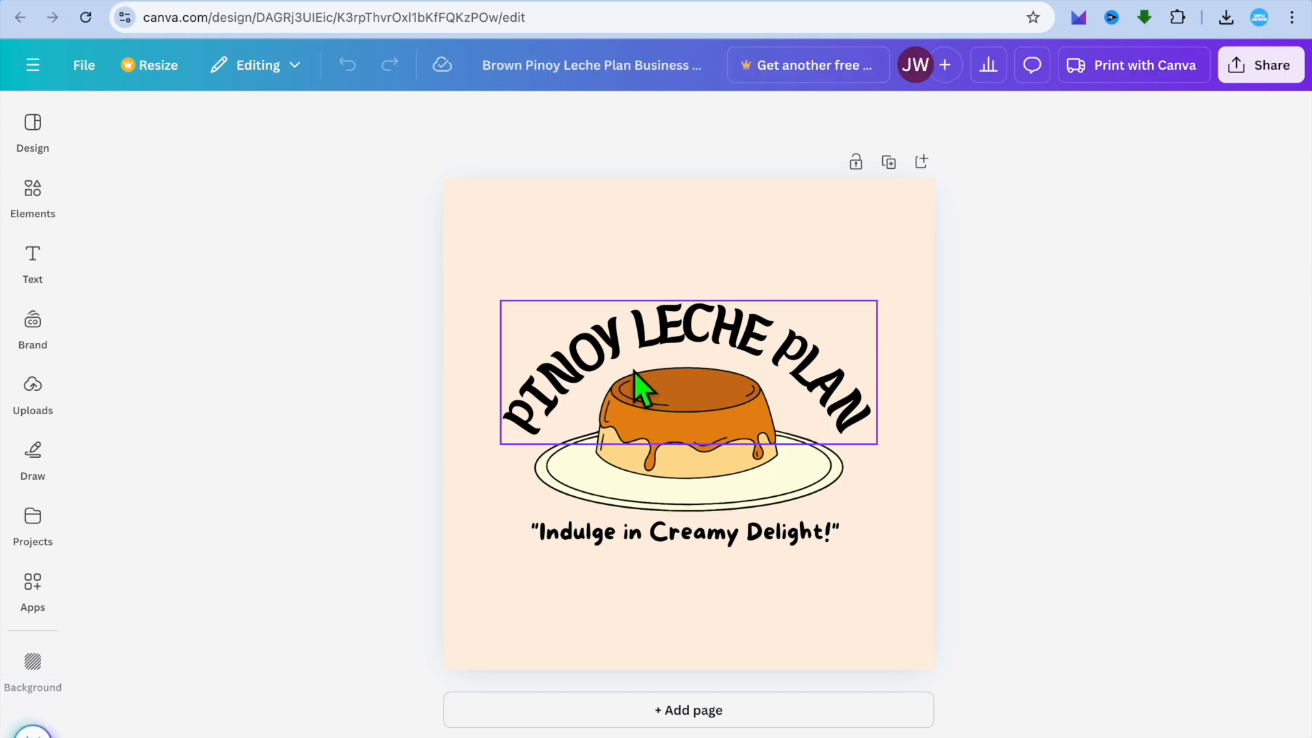
# Step: Replace the curved headline text above the flan with "SIMPLE ANSWERS"
pyautogui.click(608, 365)
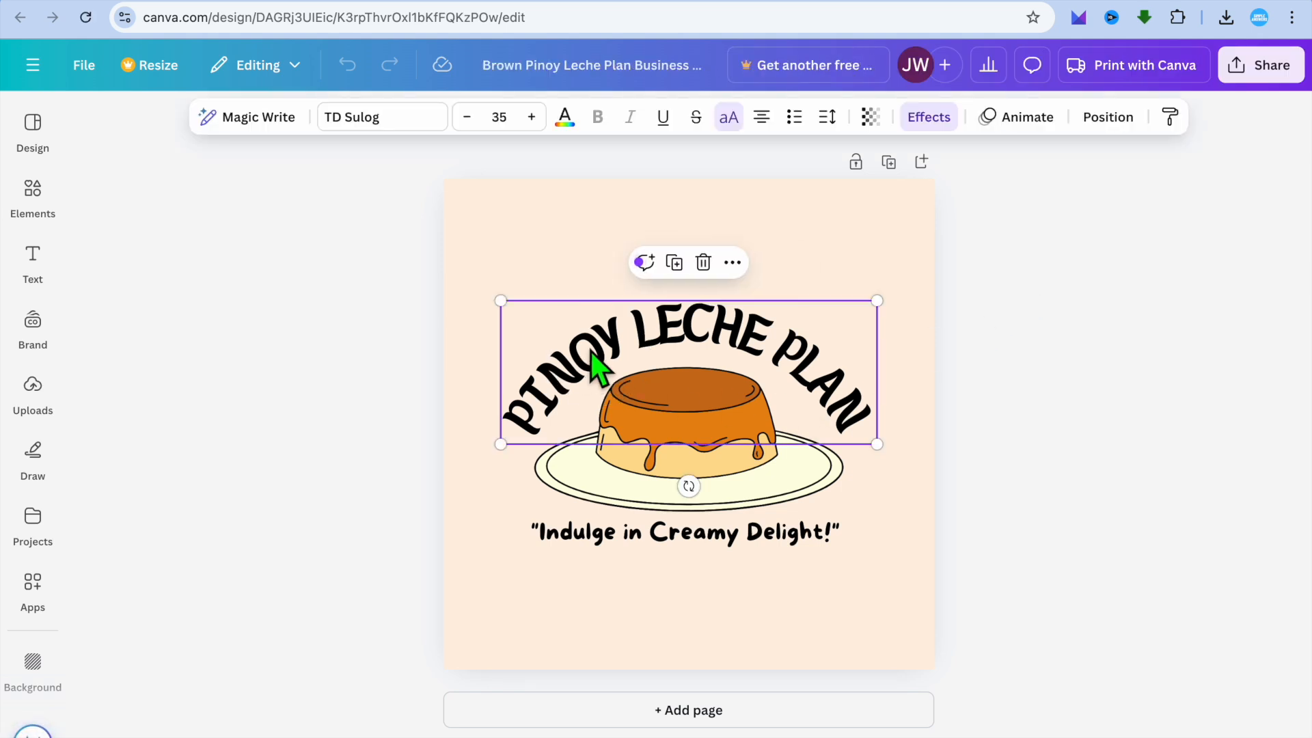
pyautogui.doubleClick(580, 371)
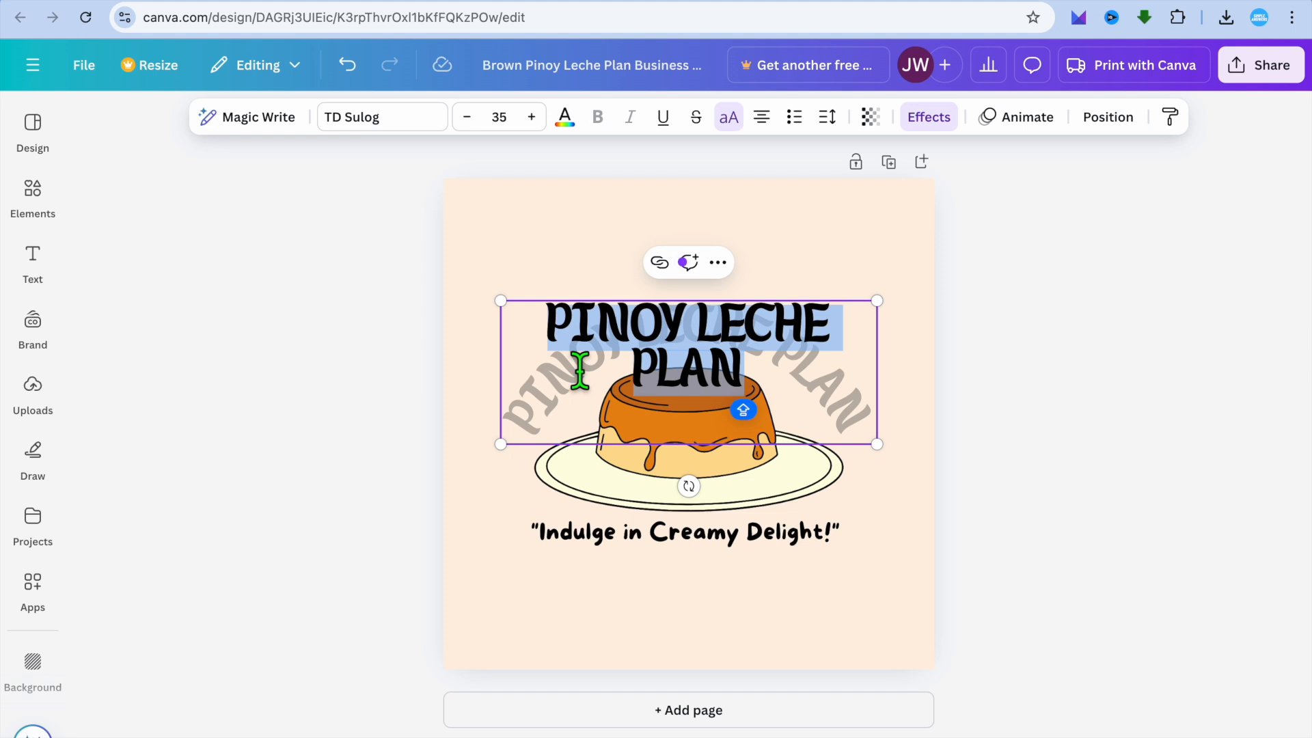
pyautogui.write('SIMP')
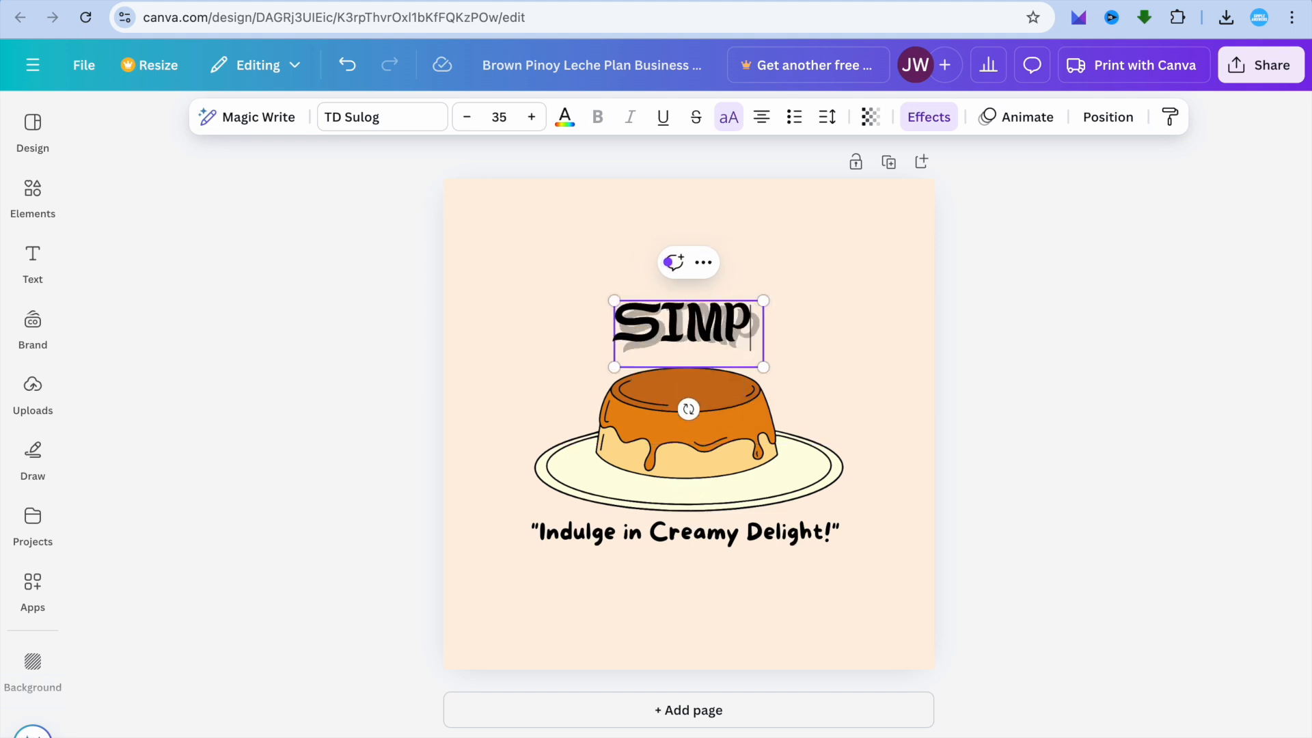
pyautogui.write('LE ANSWE')
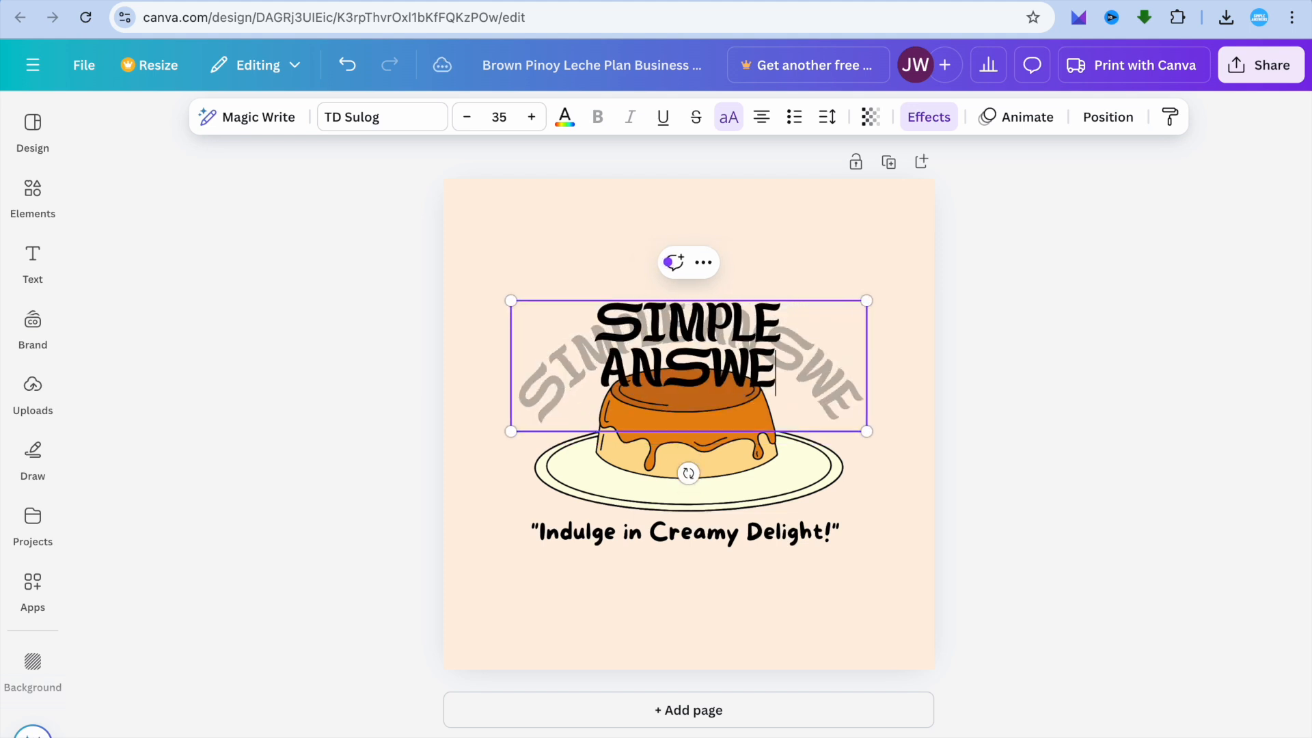
pyautogui.write('RS')
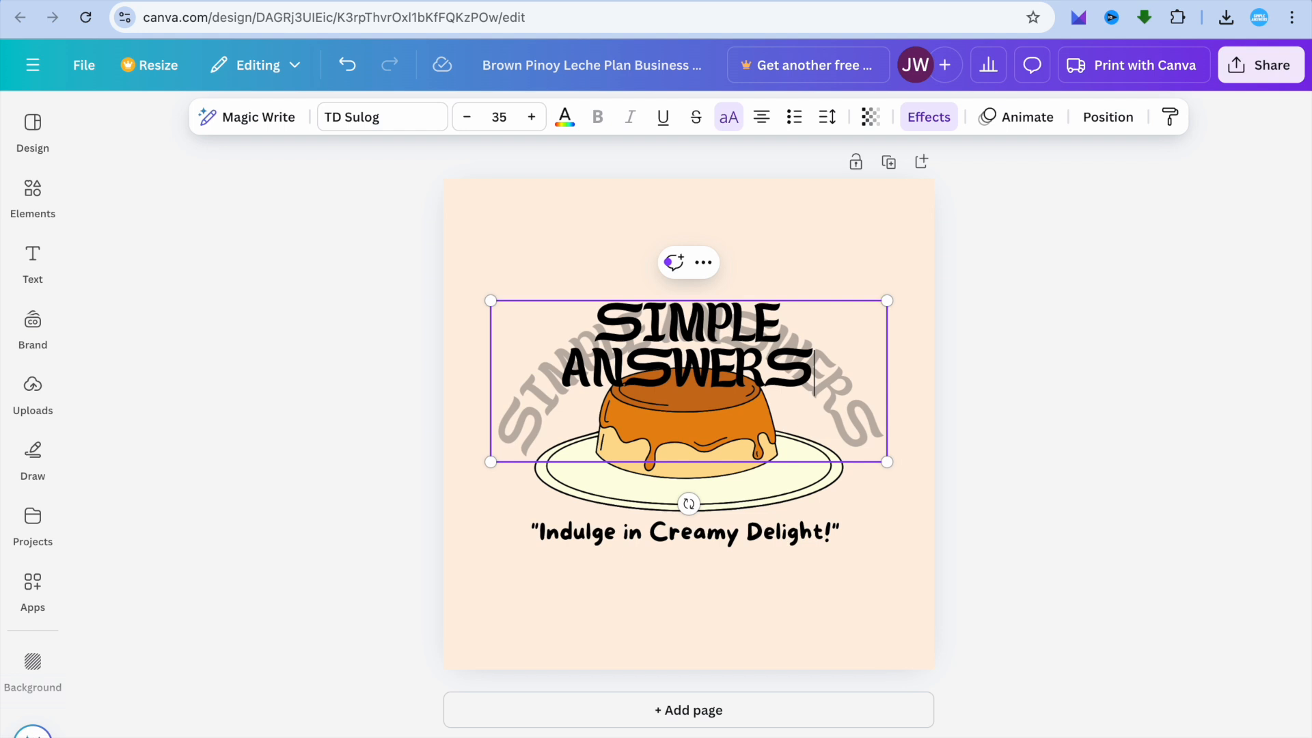
pyautogui.click(810, 229)
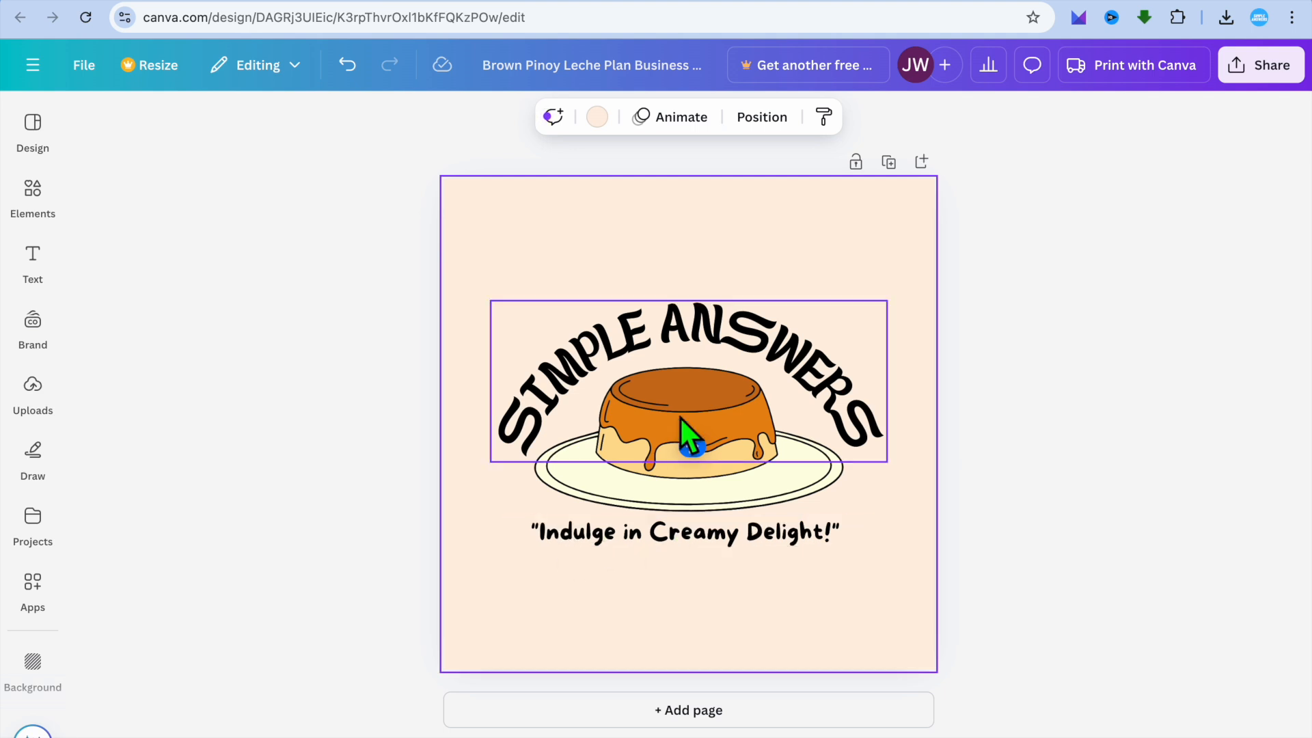
# Step: Find "CAKE" graphics among the elements and delete the flan illustration from the logo
pyautogui.click(676, 478)
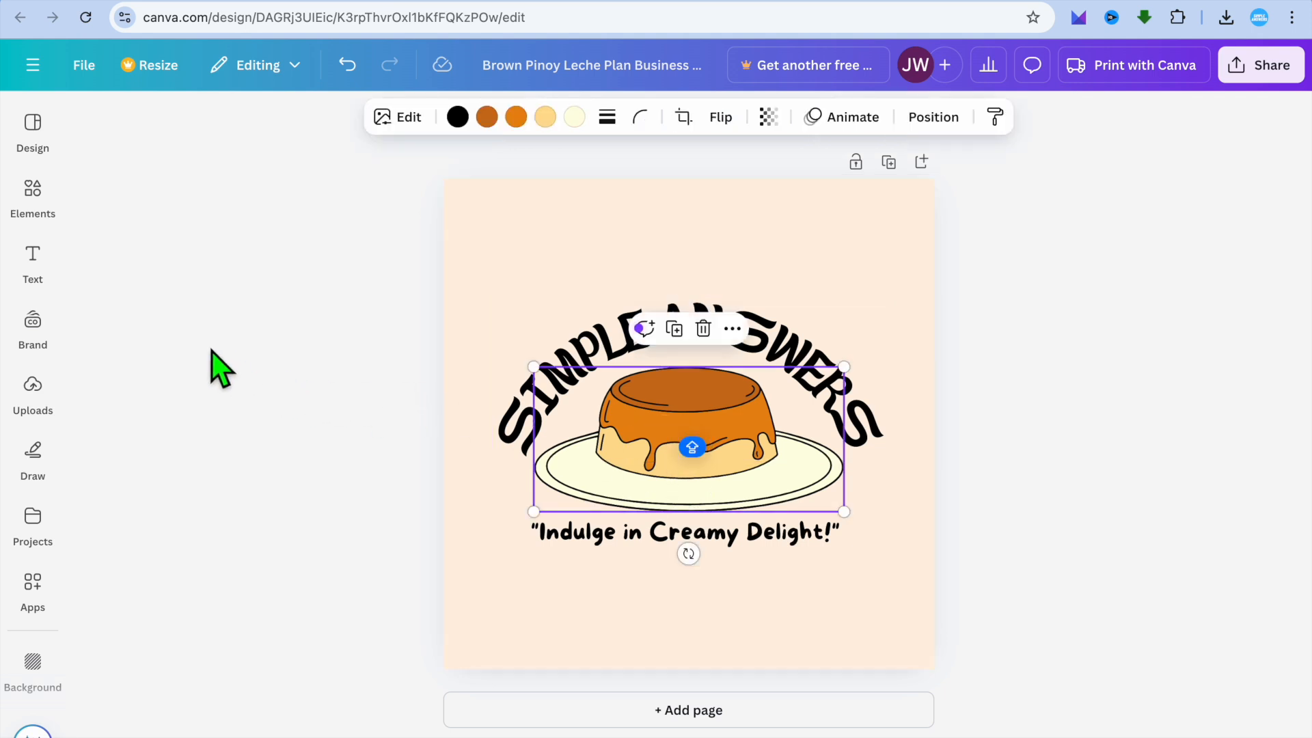
pyautogui.click(50, 209)
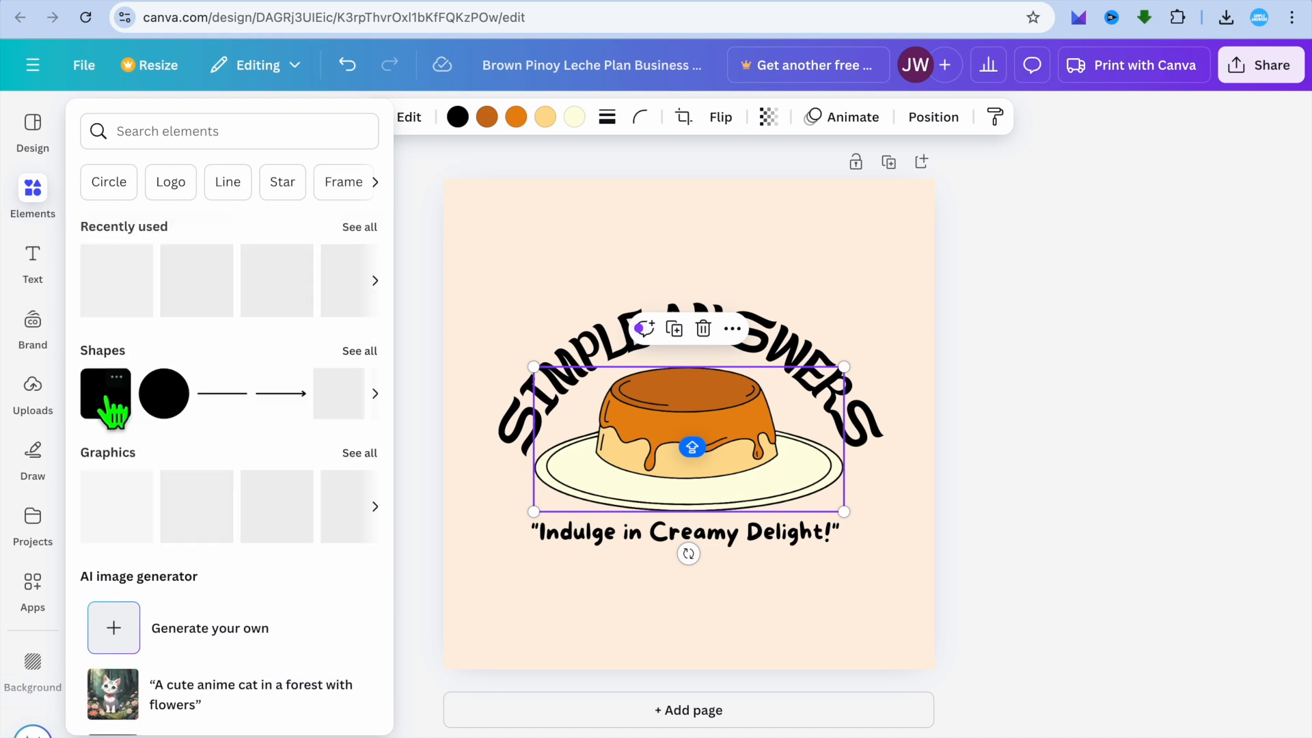
pyautogui.click(40, 408)
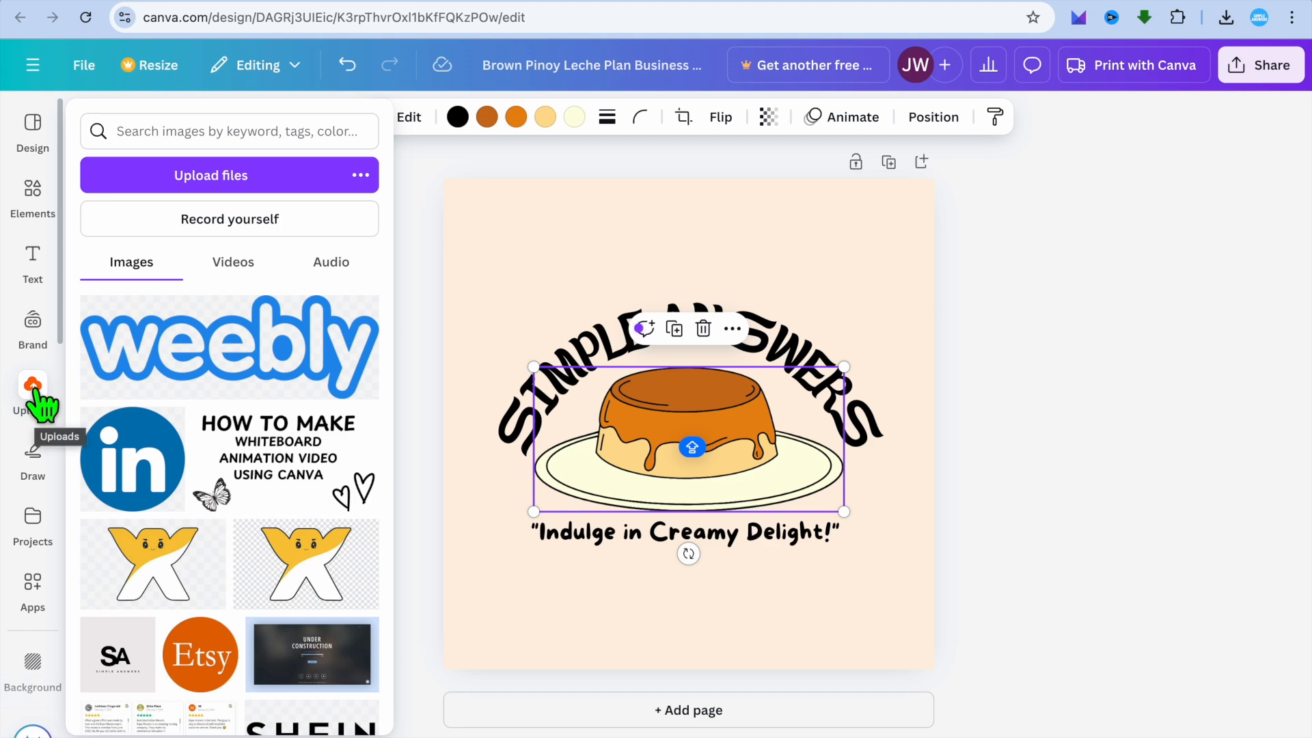
pyautogui.click(35, 195)
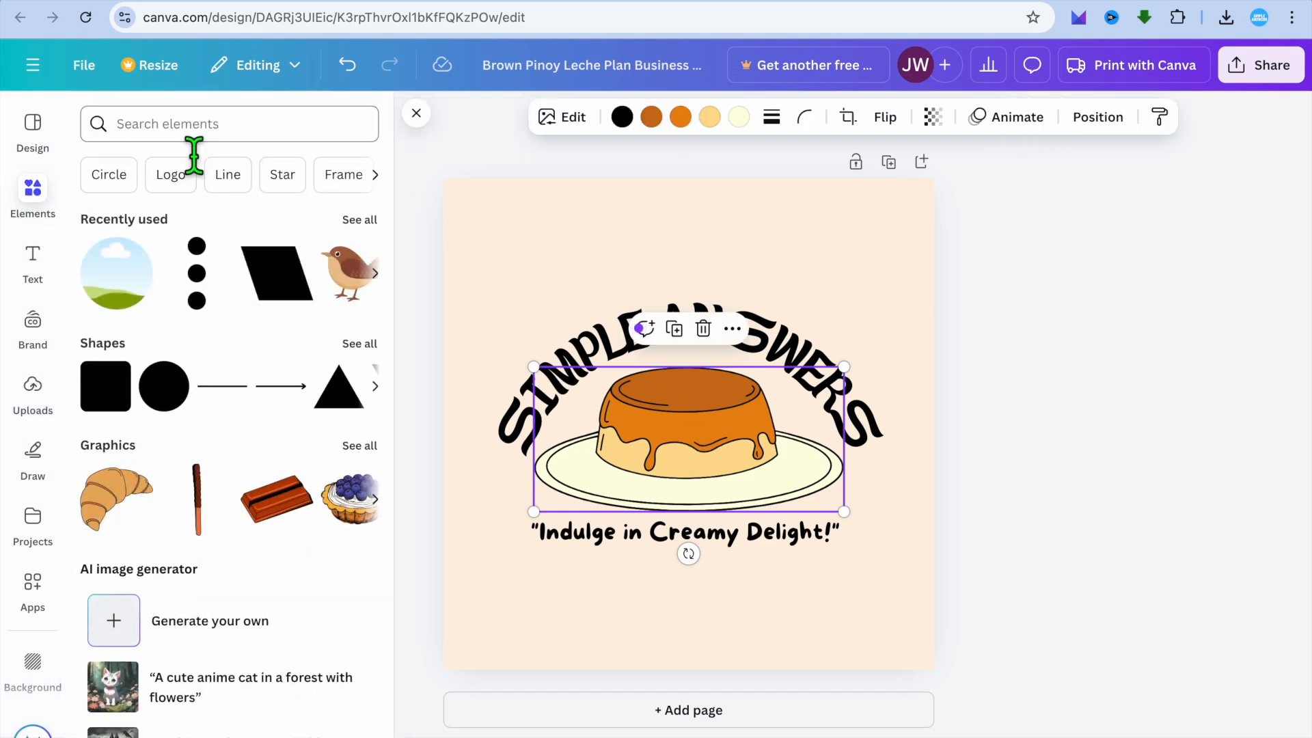
pyautogui.click(195, 135)
pyautogui.write('CAKE')
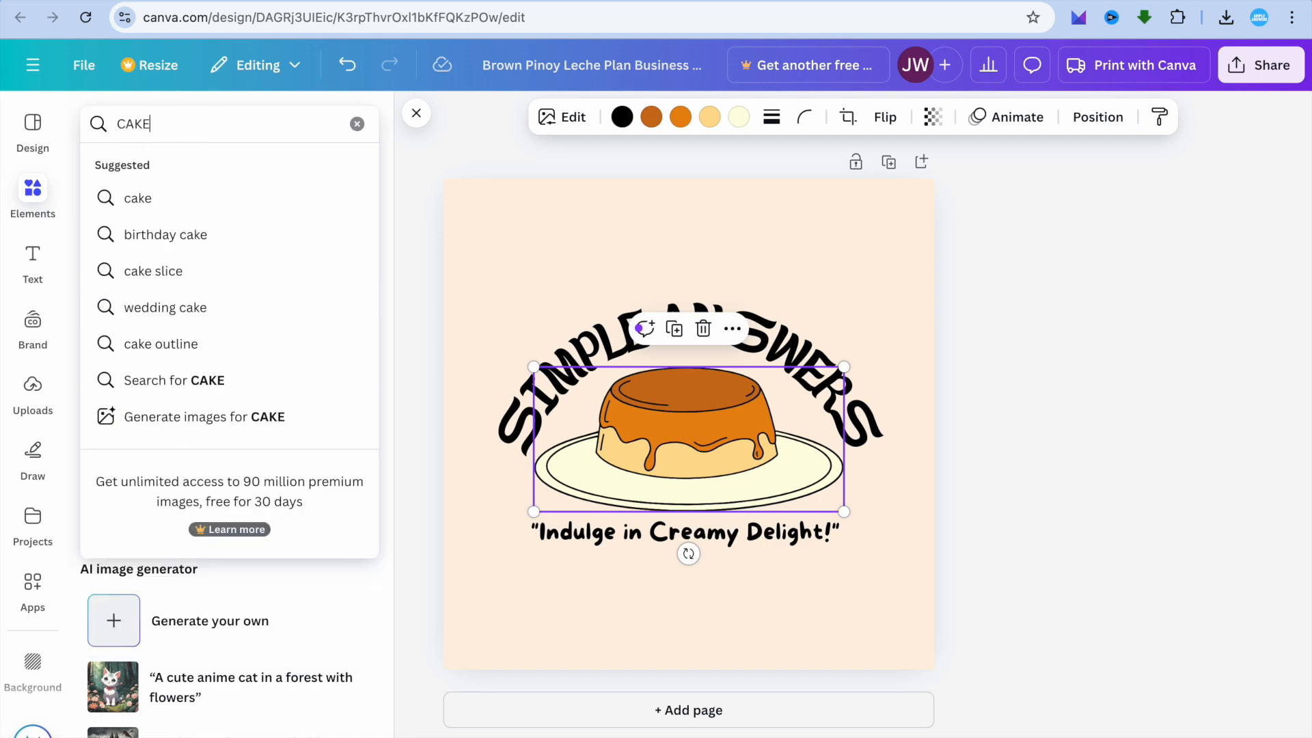
pyautogui.press('Return')
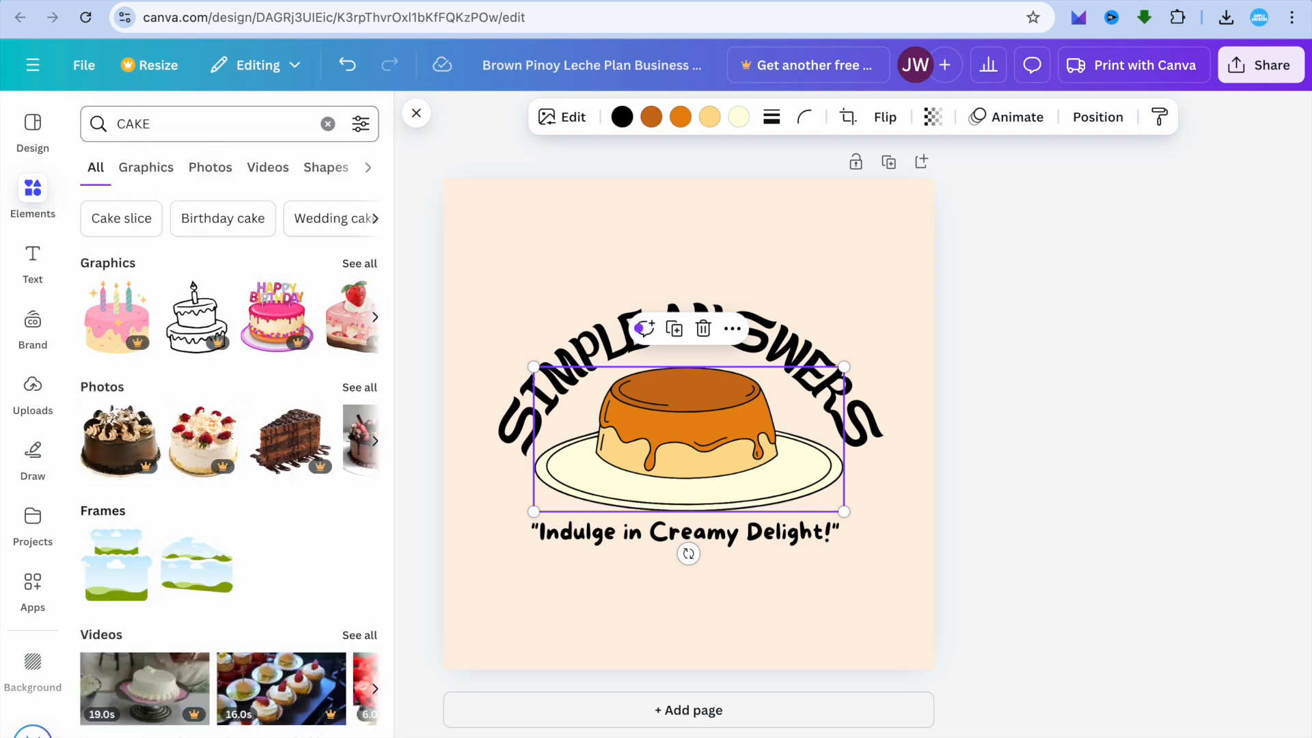
pyautogui.click(145, 172)
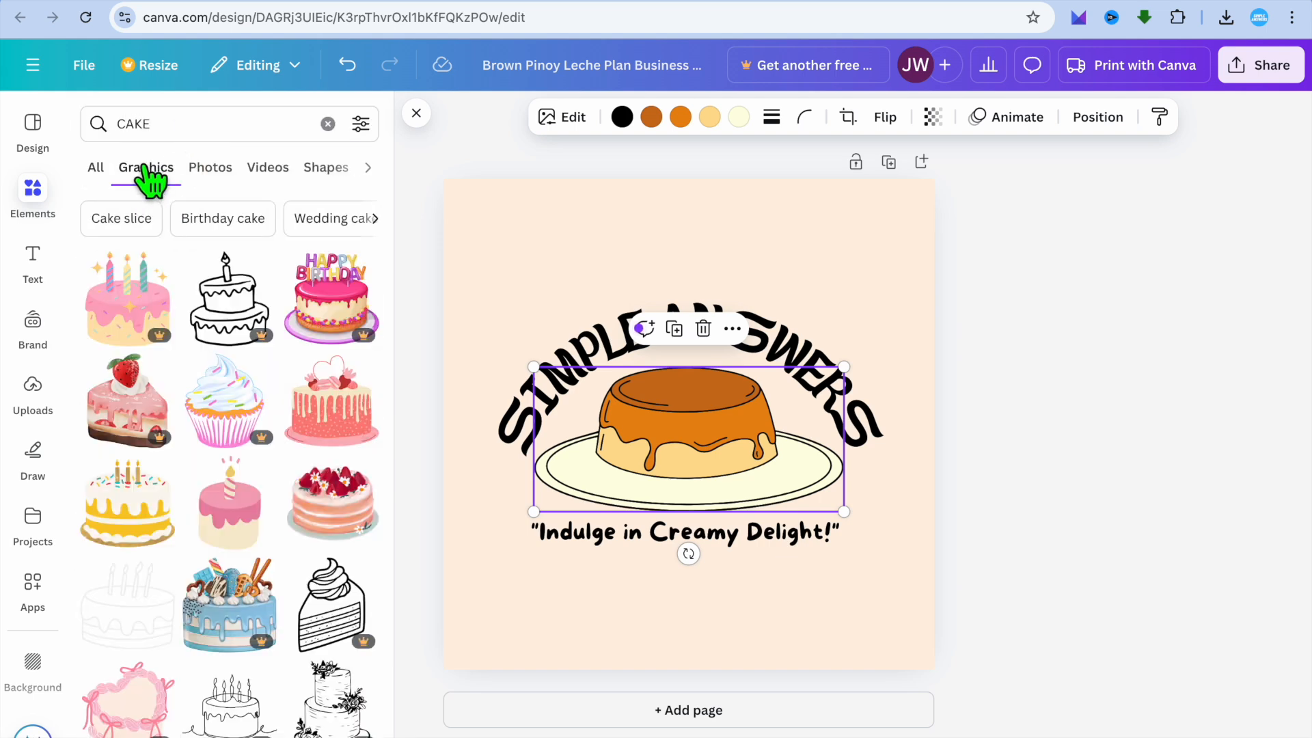
pyautogui.scroll(-3, 214, 335)
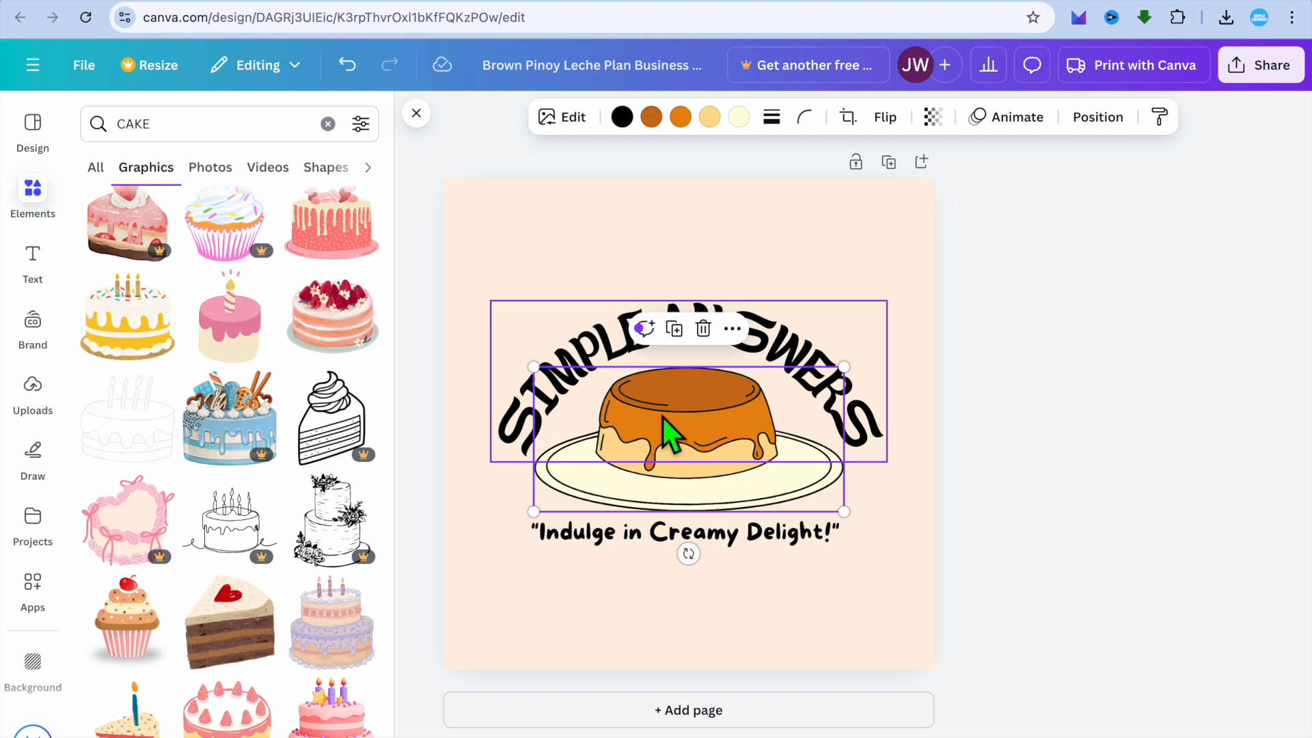
pyautogui.click(703, 329)
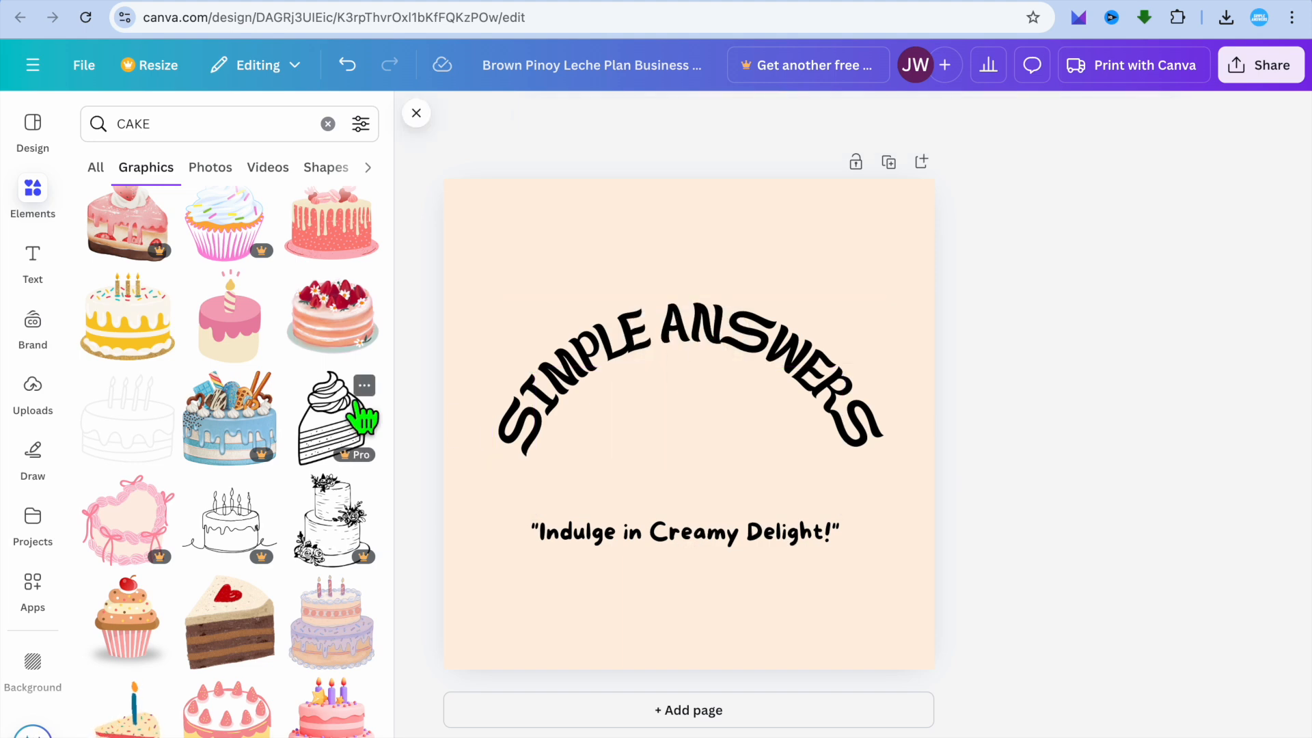
pyautogui.moveTo(127, 317); pyautogui.dragTo(602, 345)
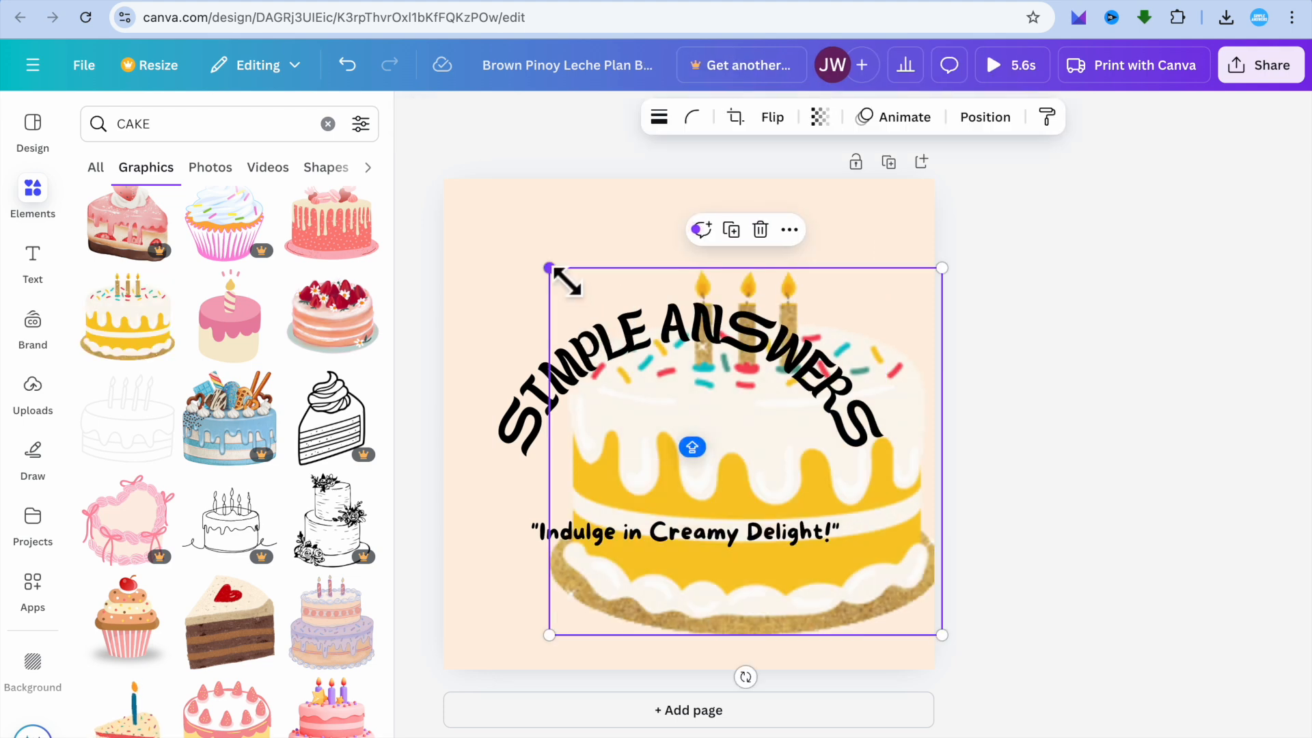
pyautogui.moveTo(550, 267); pyautogui.dragTo(648, 360)
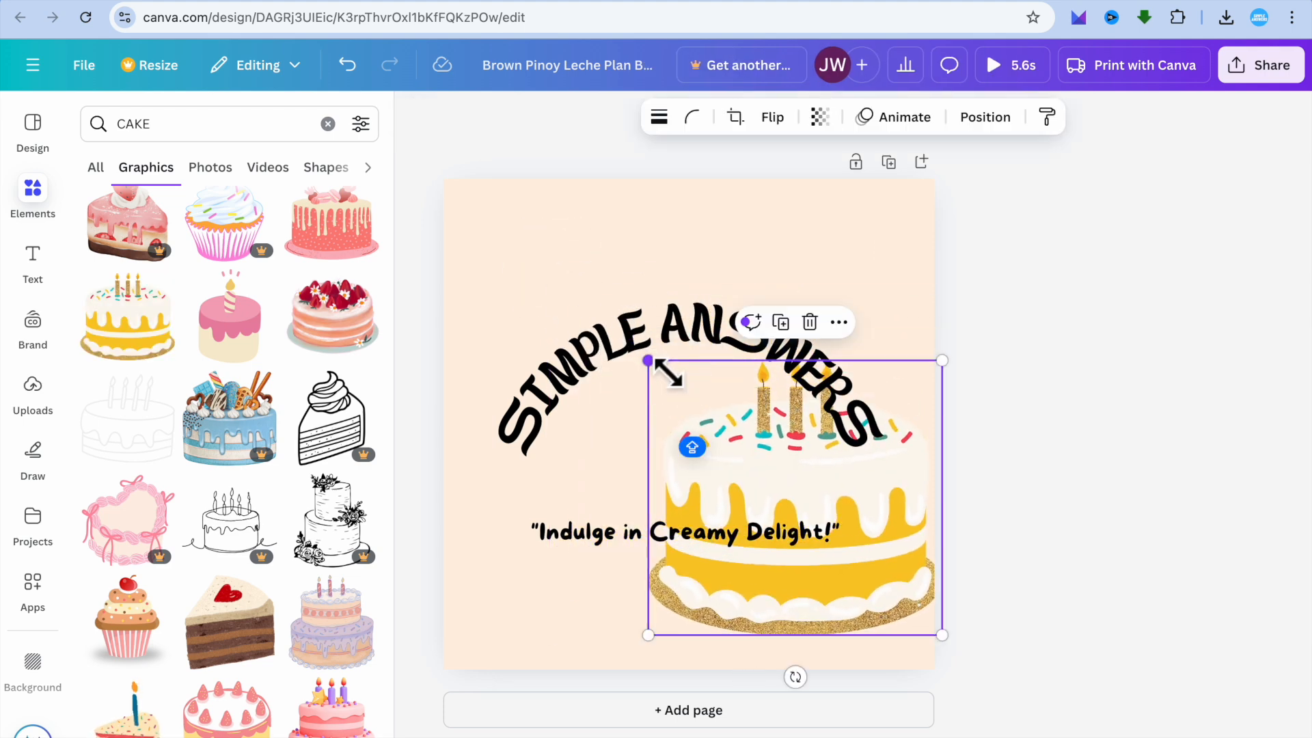
pyautogui.click(811, 322)
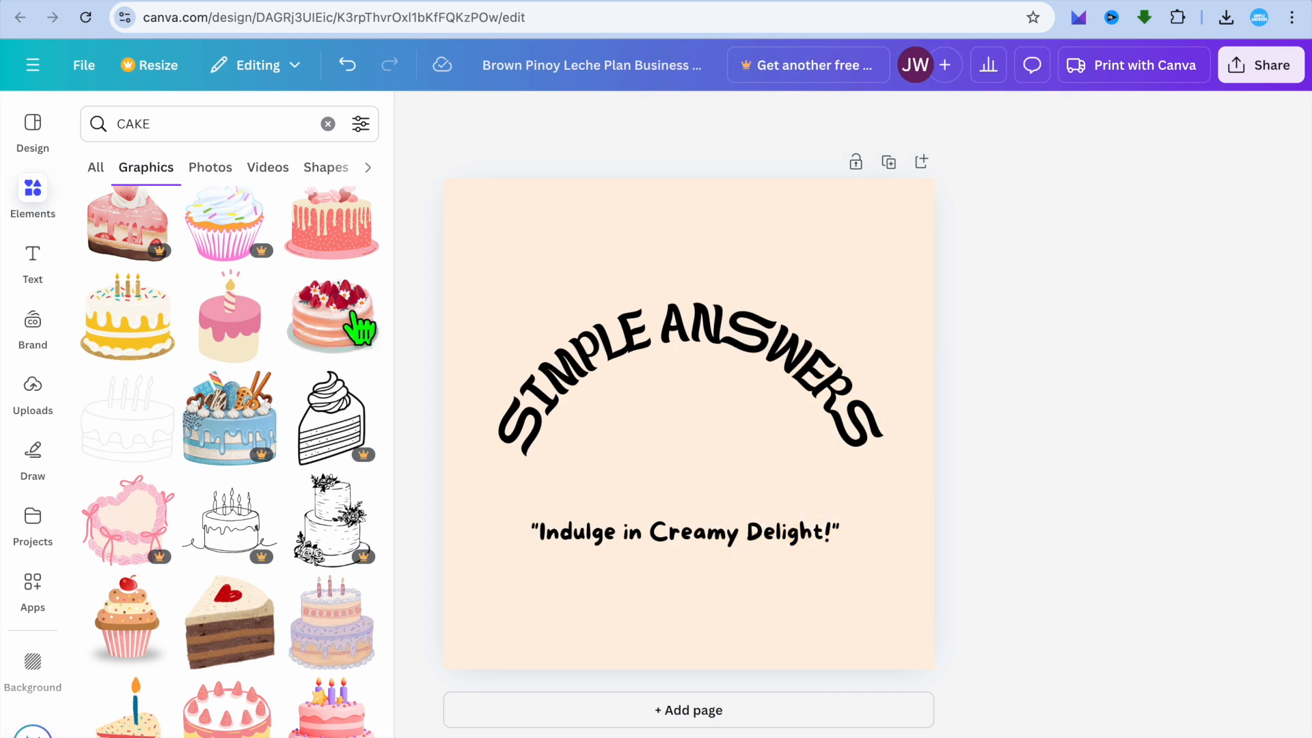
# Step: Add the pink dripping cake graphic with hearts, scaled down to fit between the curved headline and the tagline
pyautogui.scroll(1, 322, 320)
pyautogui.moveTo(343, 314); pyautogui.dragTo(676, 410)
pyautogui.moveTo(795, 345); pyautogui.dragTo(750, 375)
pyautogui.moveTo(703, 506); pyautogui.dragTo(703, 472)
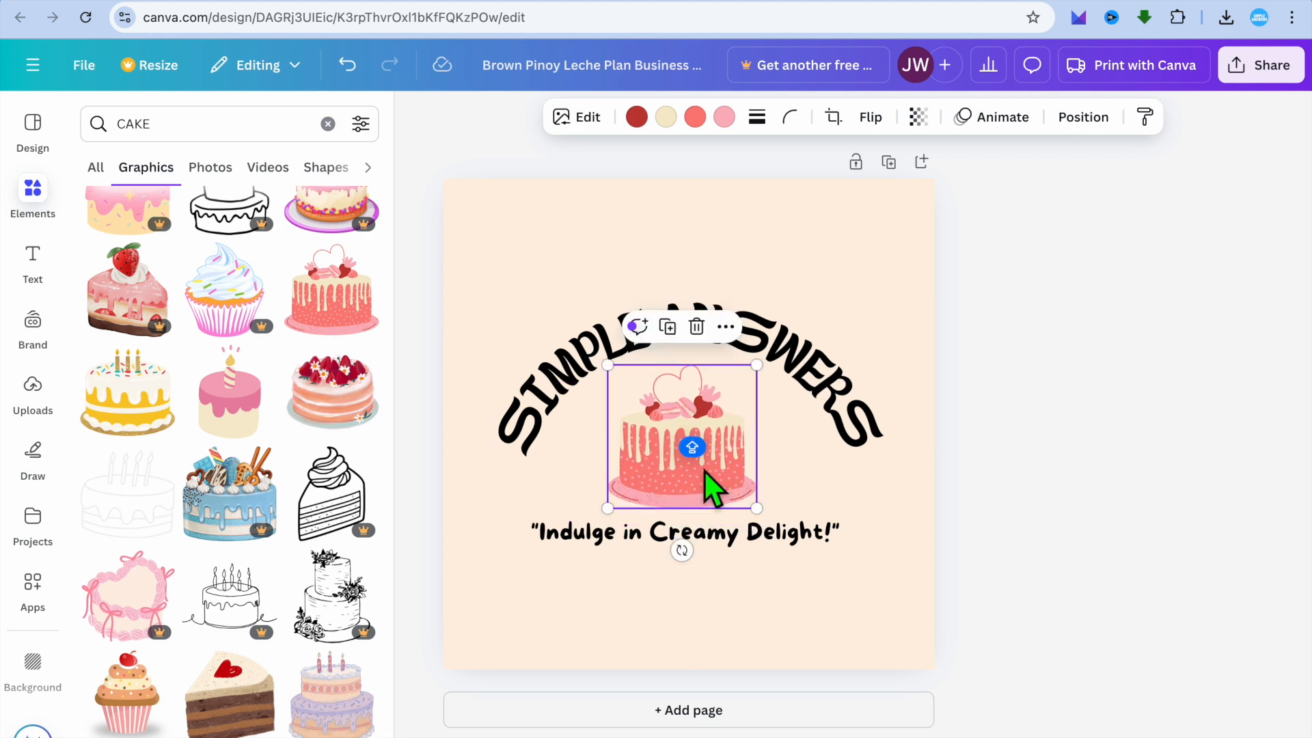
pyautogui.click(765, 634)
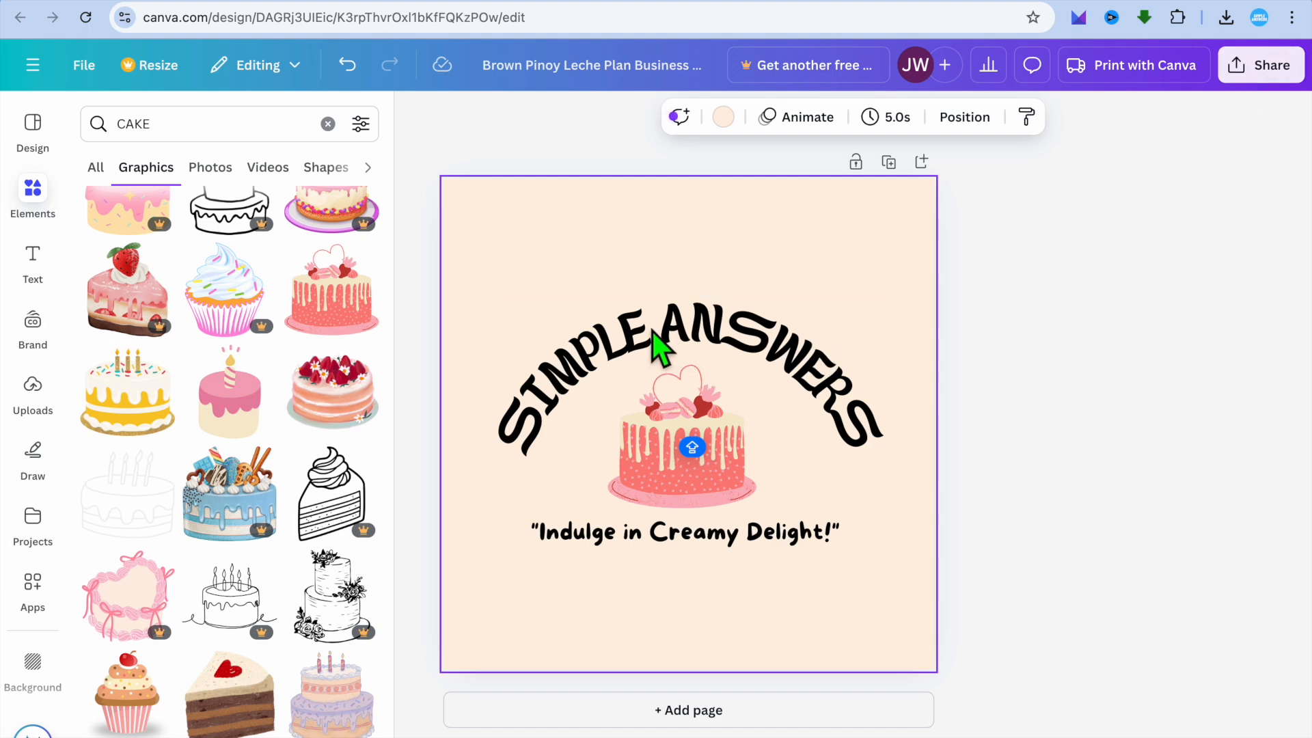
# Step: Try yellow as the text color of the curved "SIMPLE ANSWERS" headline and set it back to black
pyautogui.click(617, 367)
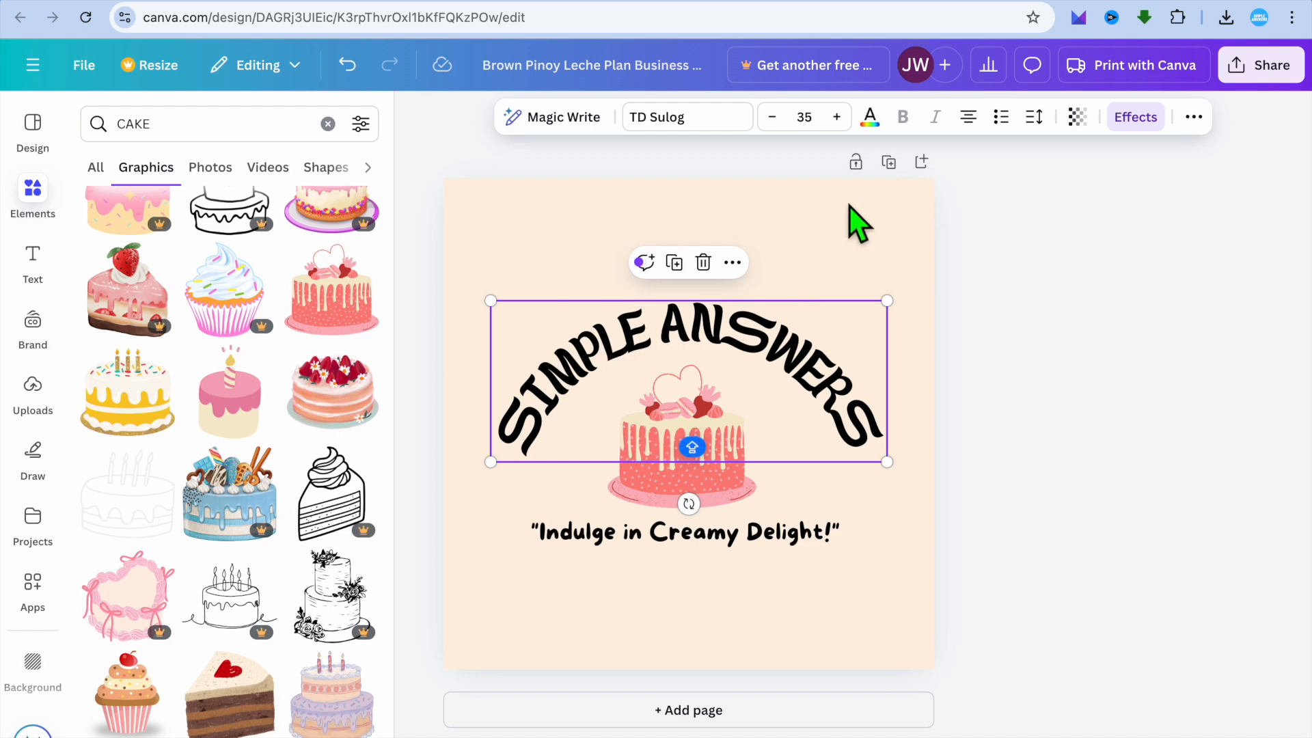
pyautogui.click(870, 117)
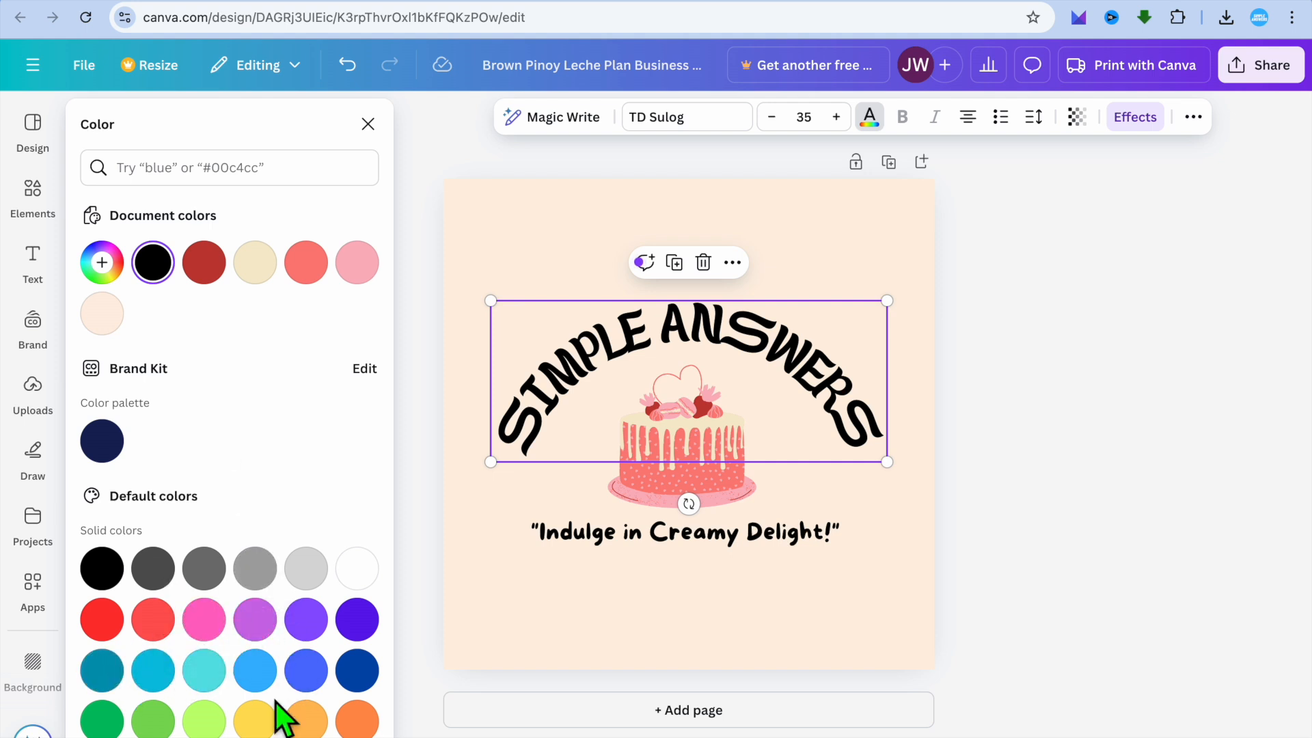
pyautogui.click(256, 718)
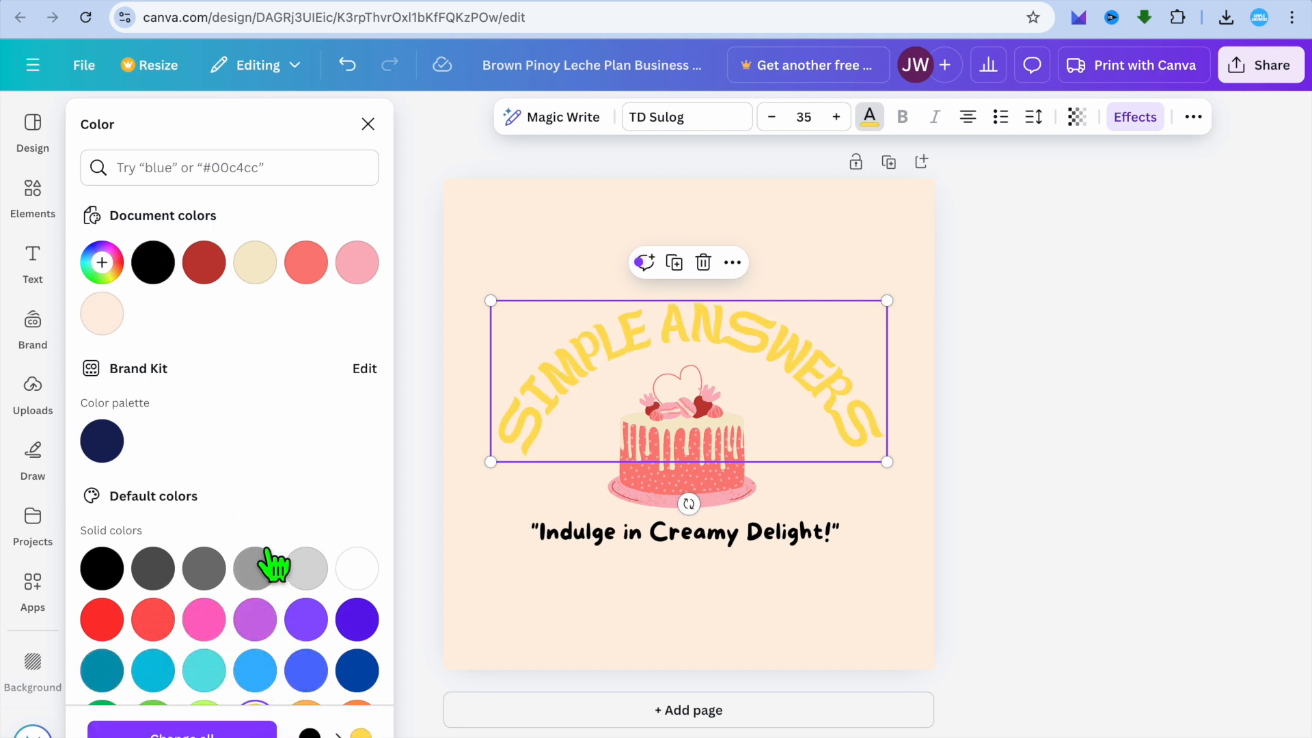
pyautogui.click(153, 263)
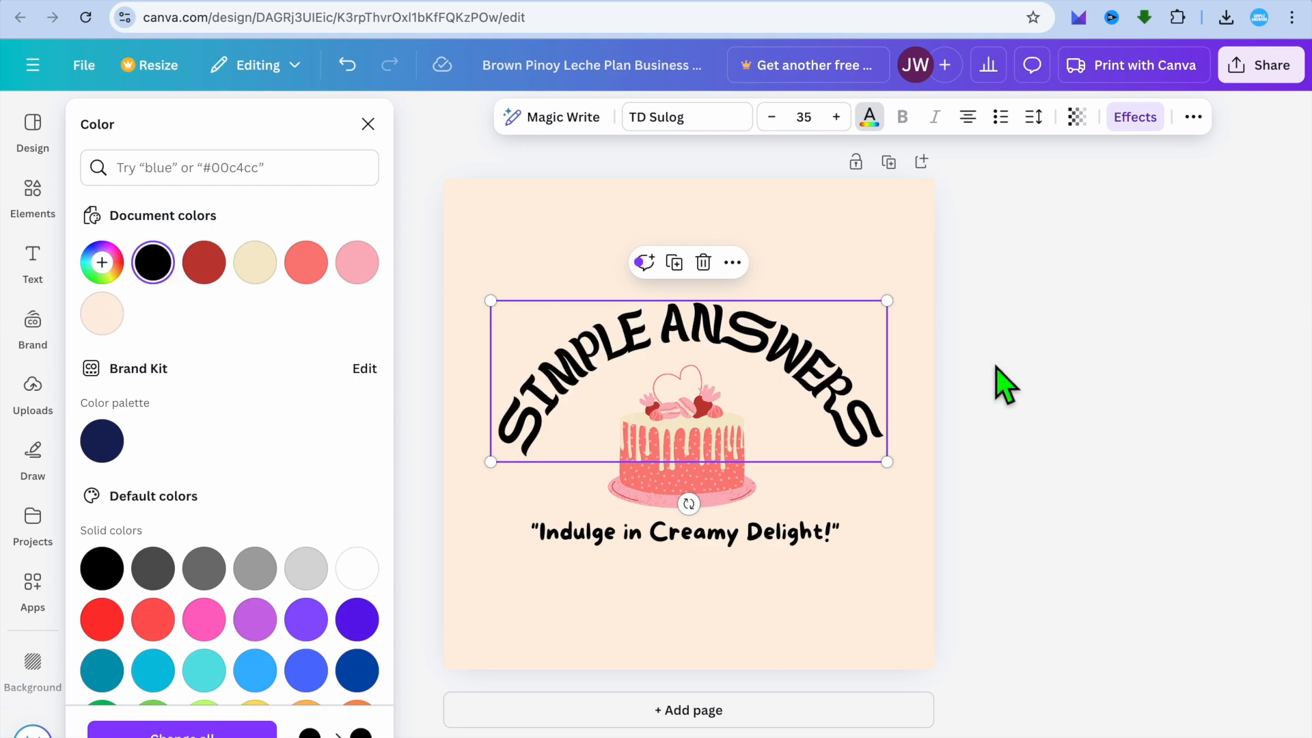
pyautogui.press('Escape')
# Step: Review the download settings for the logo, including file type and size, and close them without exporting
pyautogui.click(1272, 68)
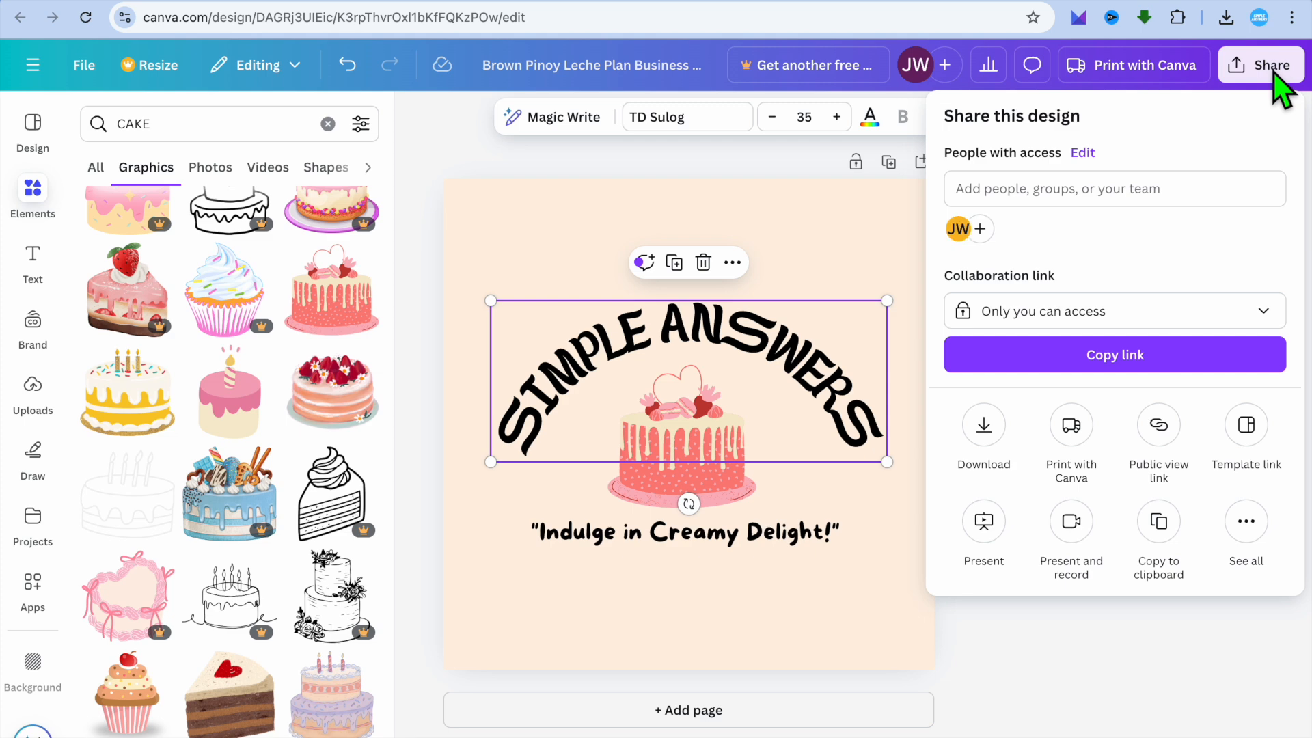
pyautogui.click(987, 443)
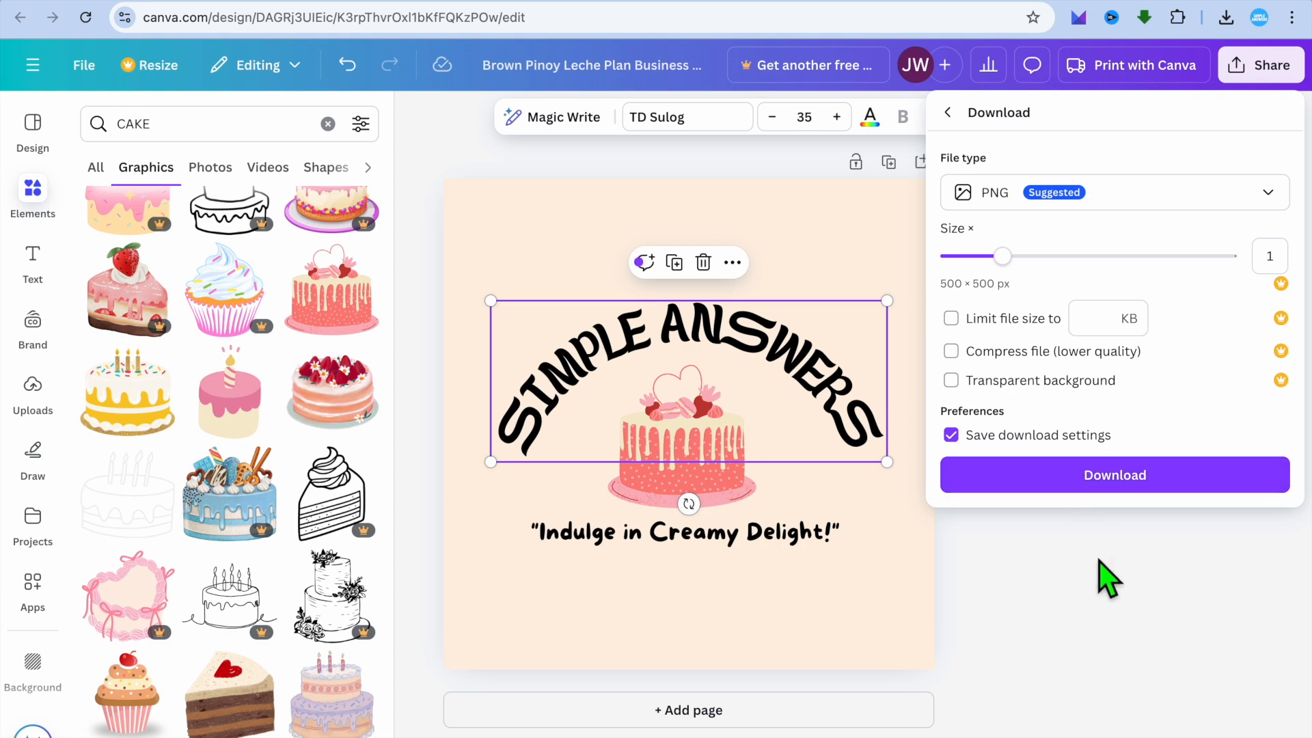
pyautogui.click(1107, 578)
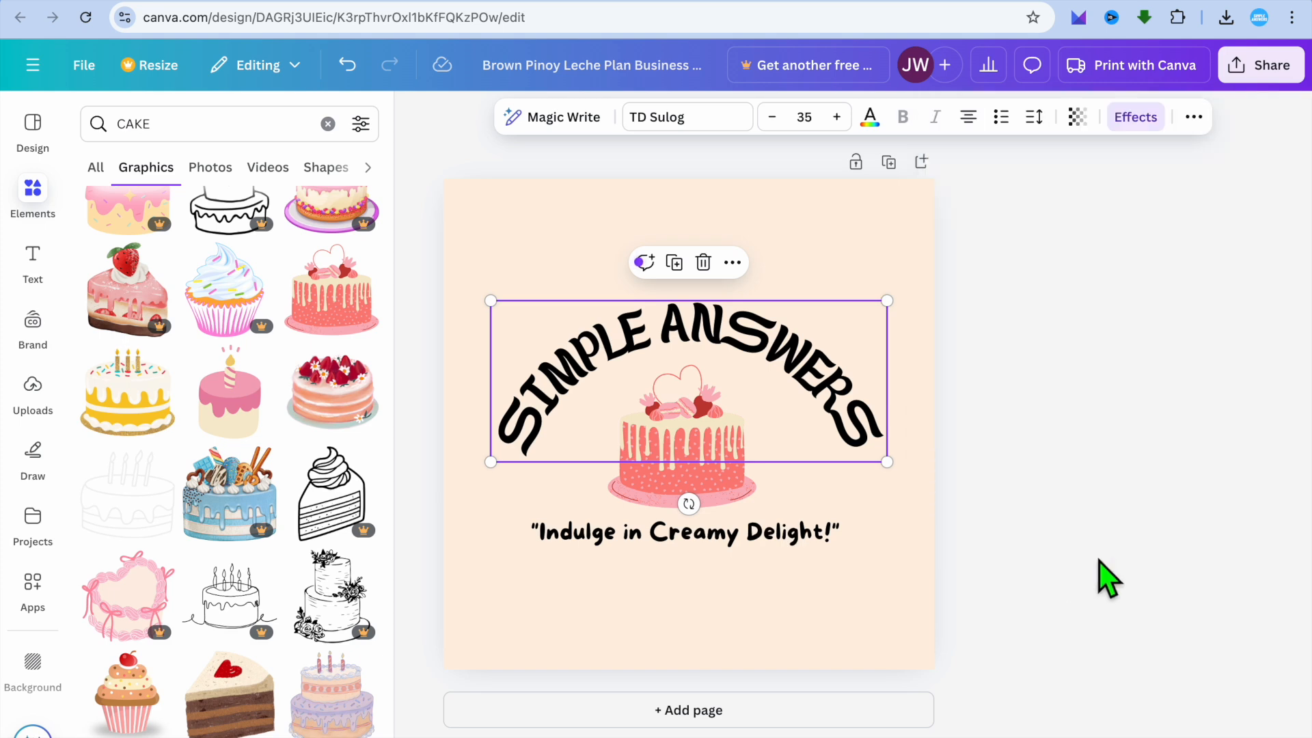